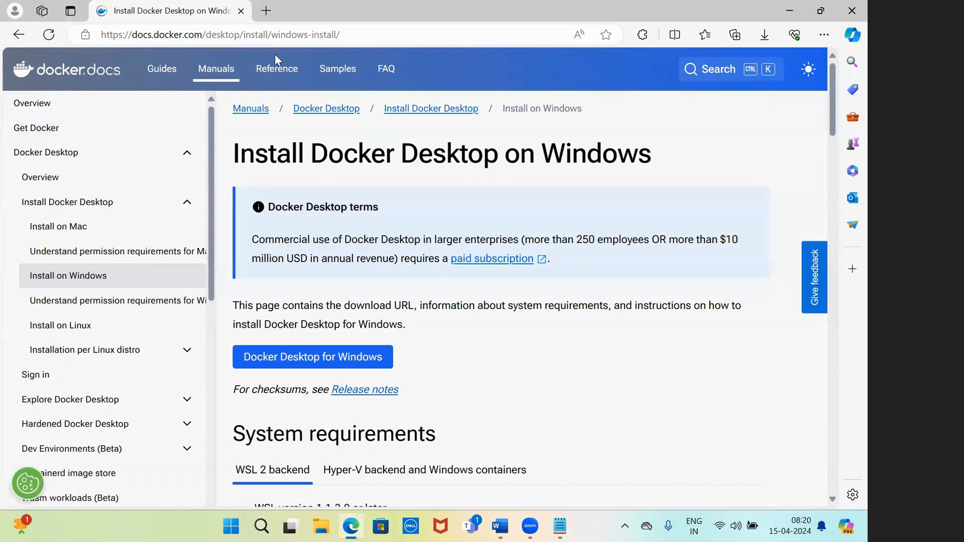
Copy the Install on Windows page URL into a Notepad tab and copy it again for Word
{"action": "key", "text": "ctrl+l"}
{"action": "key", "text": "ctrl+c"}
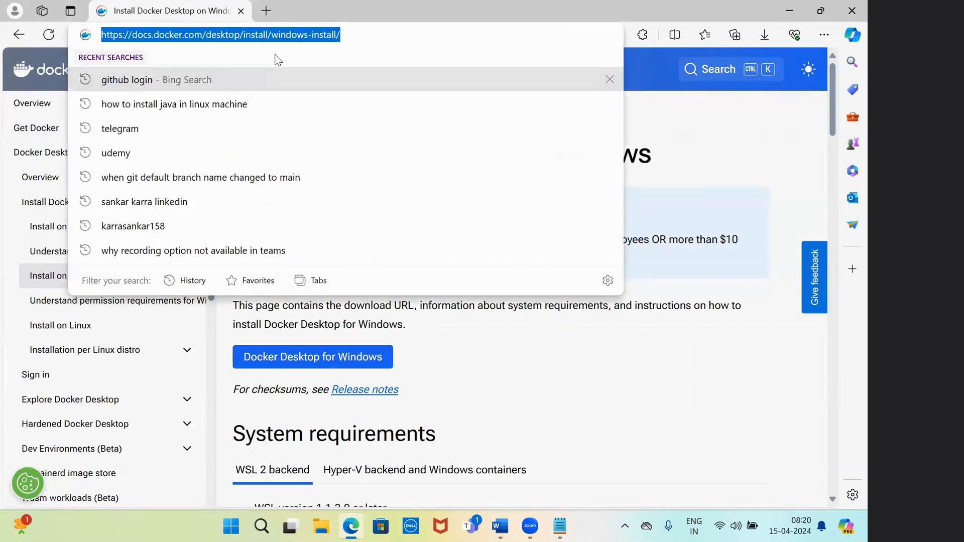
{"action": "left_click", "coordinate": [611, 384]}
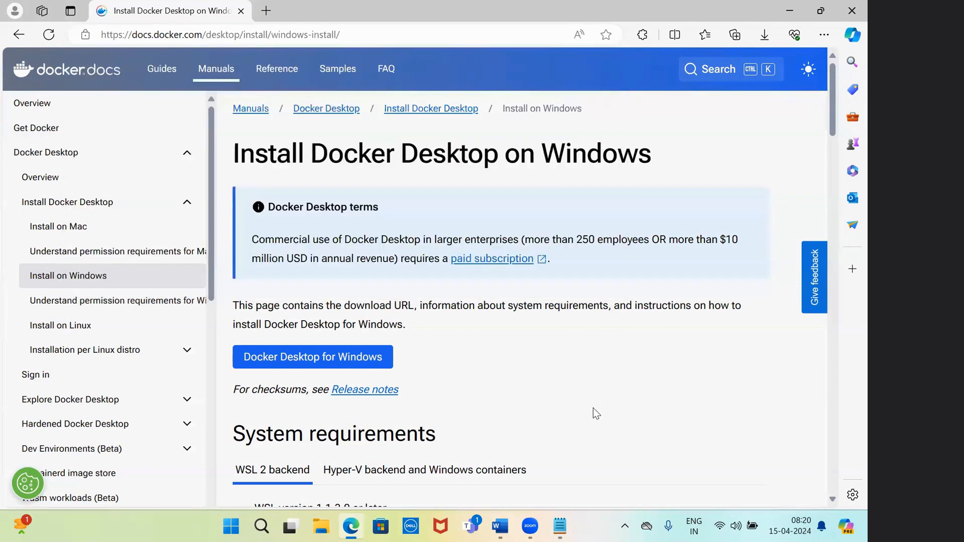
{"action": "left_click", "coordinate": [560, 526]}
{"action": "key", "text": "ctrl+v"}
{"action": "key", "text": "ctrl+a"}
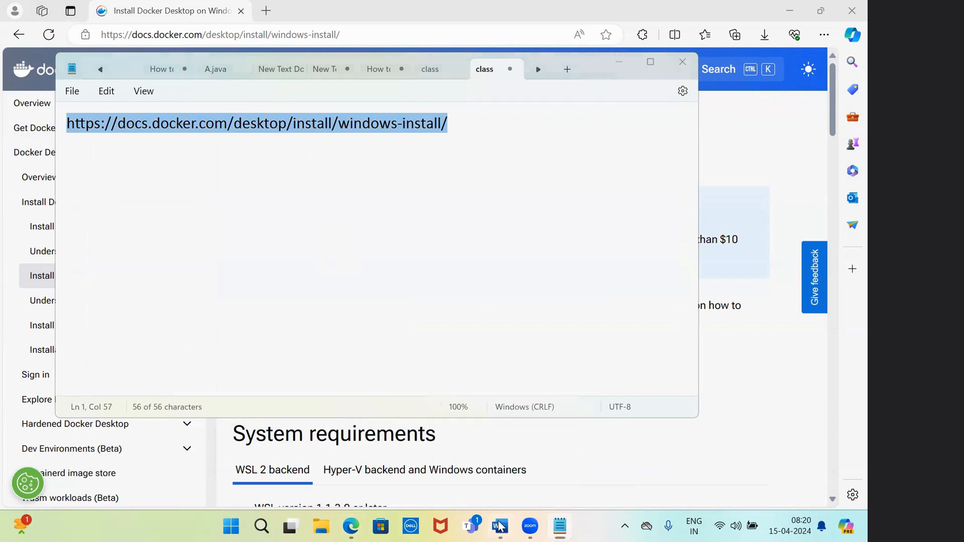
{"action": "left_click", "coordinate": [486, 480]}
Type 'Docker Desktop Download Link for windows:', paste the docs URL below it, and set both to 20 pt
{"action": "type", "text": "Don"}
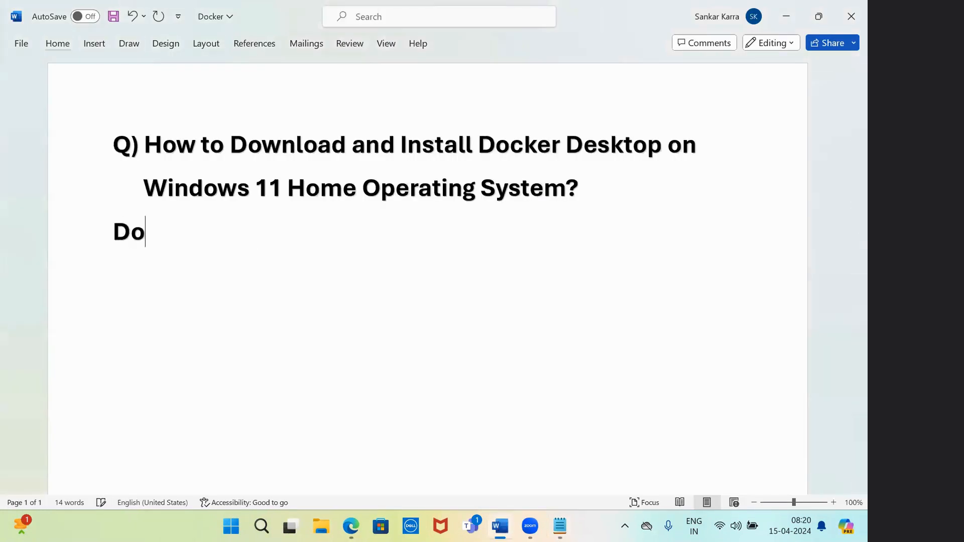
{"action": "key", "text": "BackSpace"}
{"action": "key", "text": "BackSpace"}
{"action": "key", "text": "BackSpace"}
{"action": "type", "text": "Docker Desktop "}
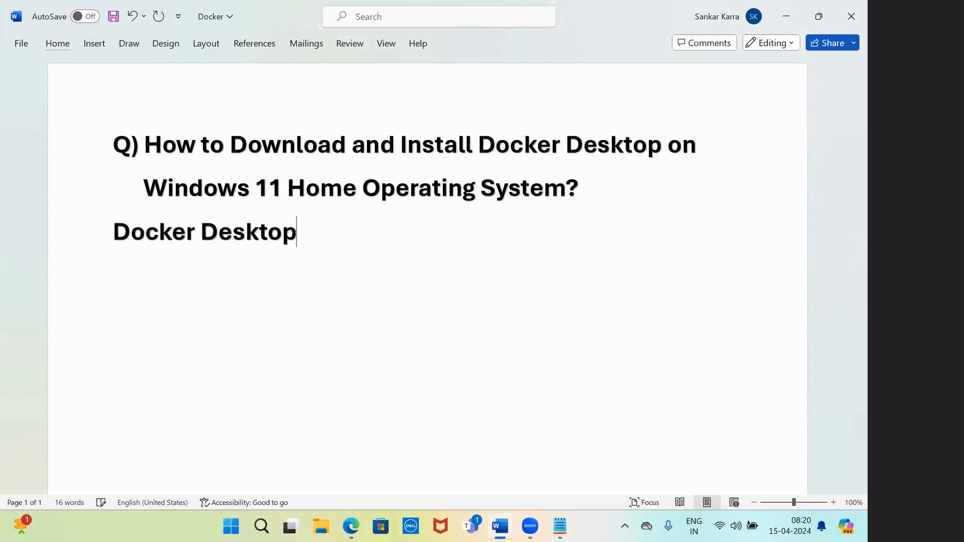
{"action": "type", "text": "Down"}
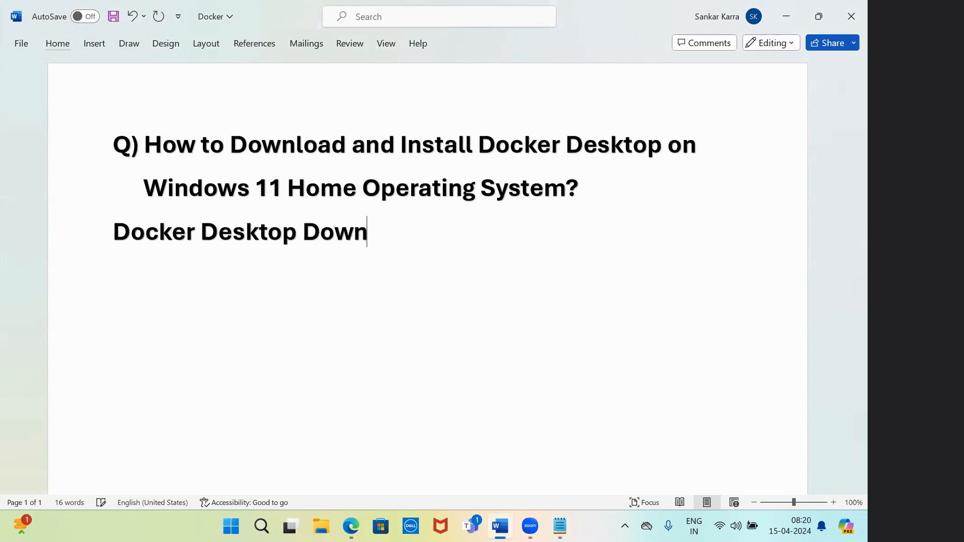
{"action": "type", "text": "load Link "}
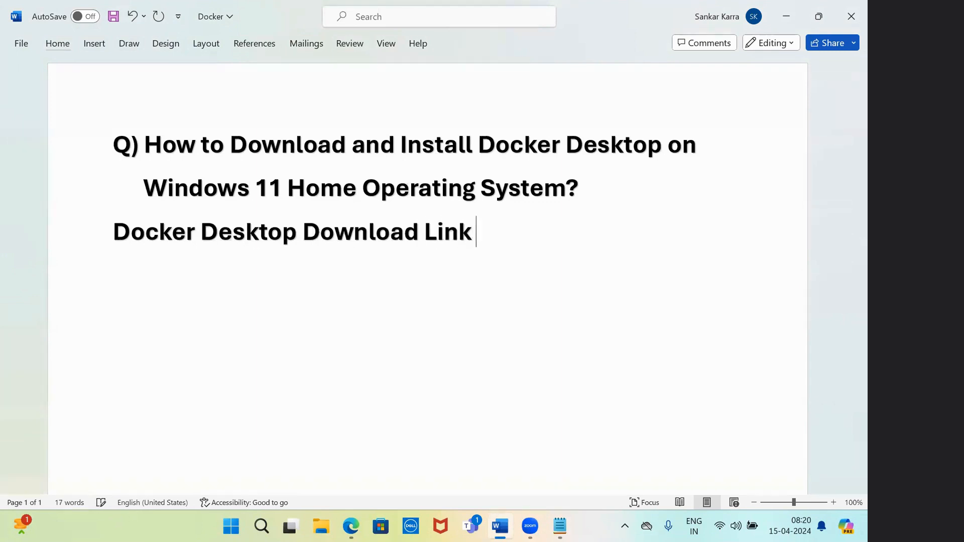
{"action": "type", "text": "for windows:"}
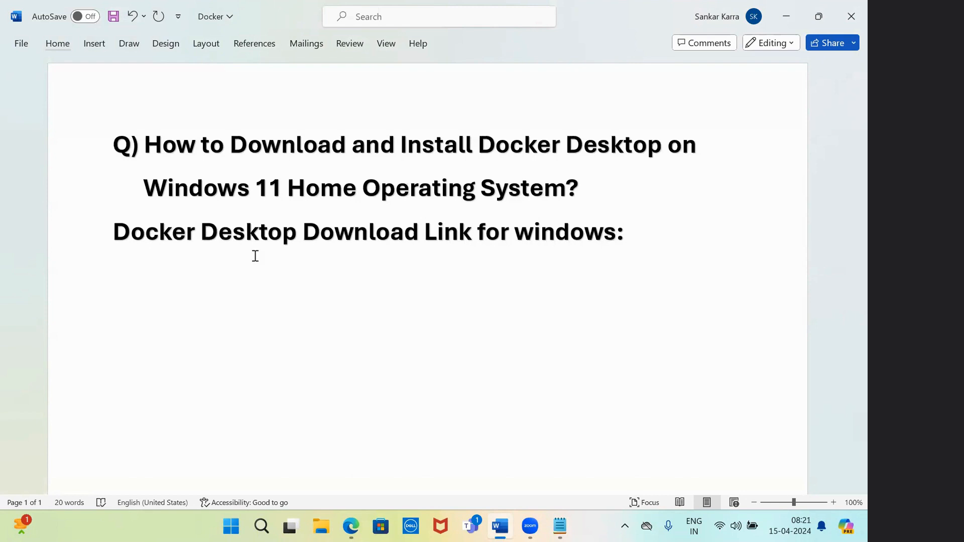
{"action": "key", "text": "ctrl+v"}
{"action": "left_click_drag", "start_coordinate": [198, 312], "coordinate": [108, 229]}
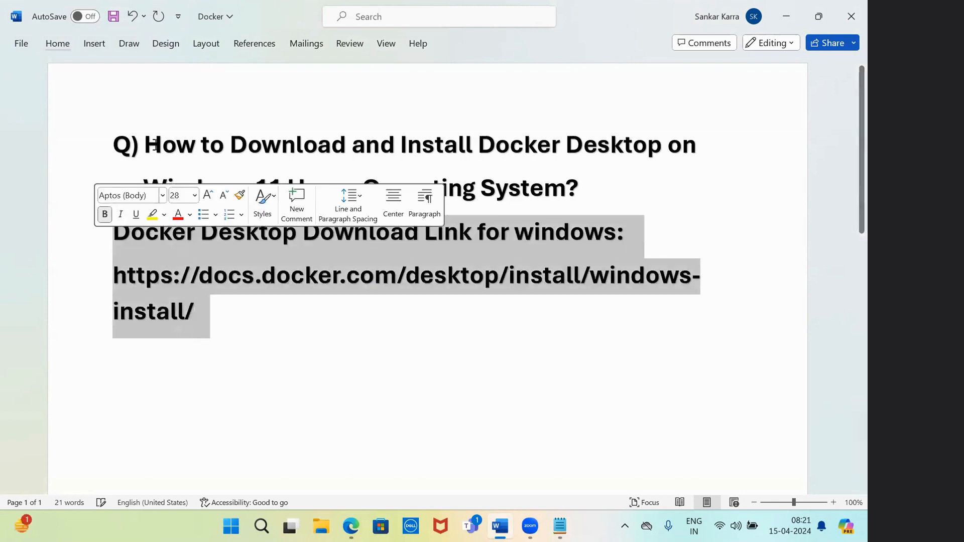
{"action": "left_click", "coordinate": [194, 197]}
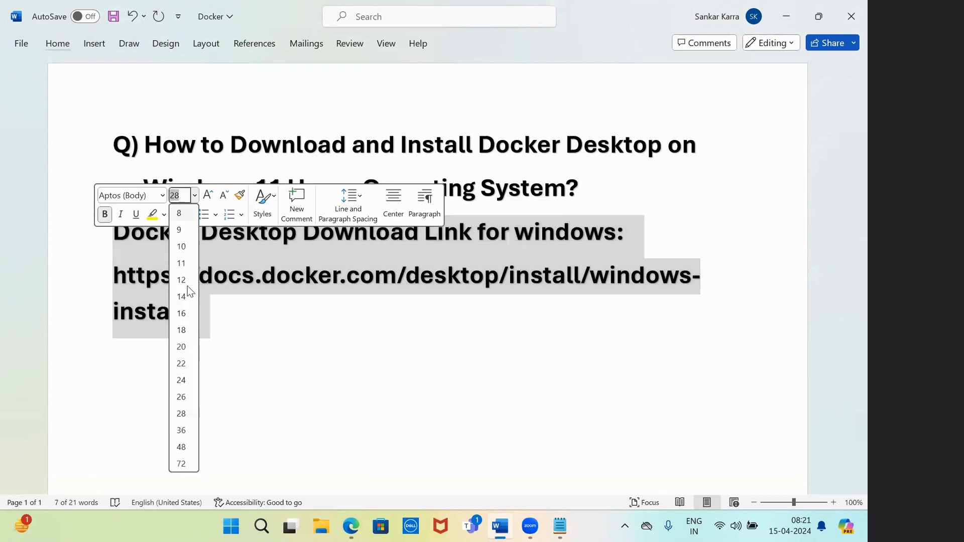
{"action": "left_click", "coordinate": [182, 347]}
{"action": "left_click", "coordinate": [311, 295]}
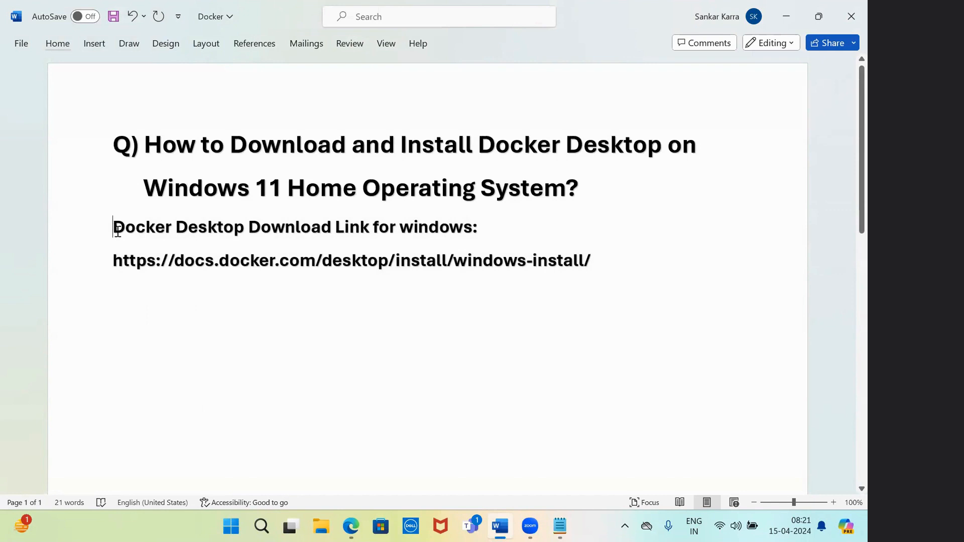
Number the heading '1.' and indent the URL beneath it so it becomes a live hyperlink
{"action": "type", "text": "1."}
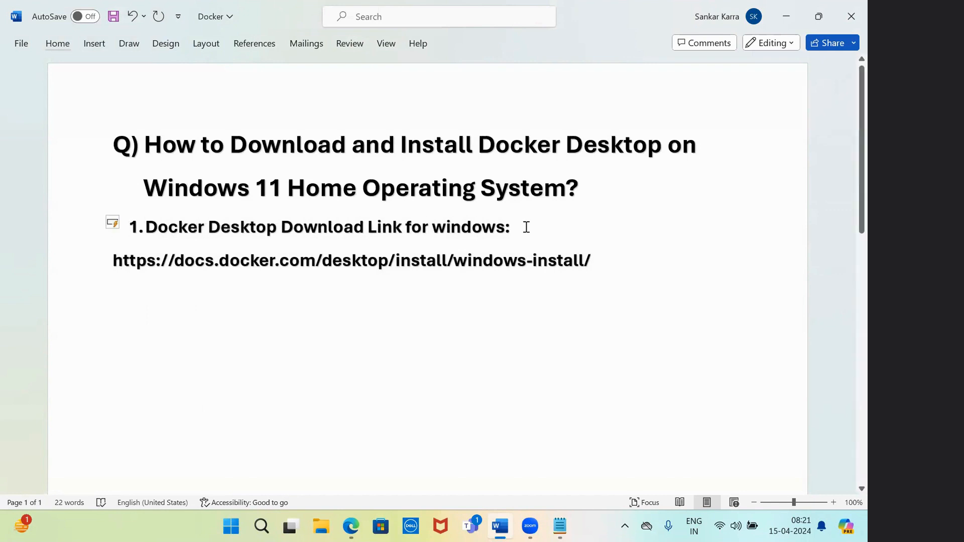
{"action": "left_click", "coordinate": [526, 227]}
{"action": "key", "text": "Return"}
{"action": "key", "text": "BackSpace"}
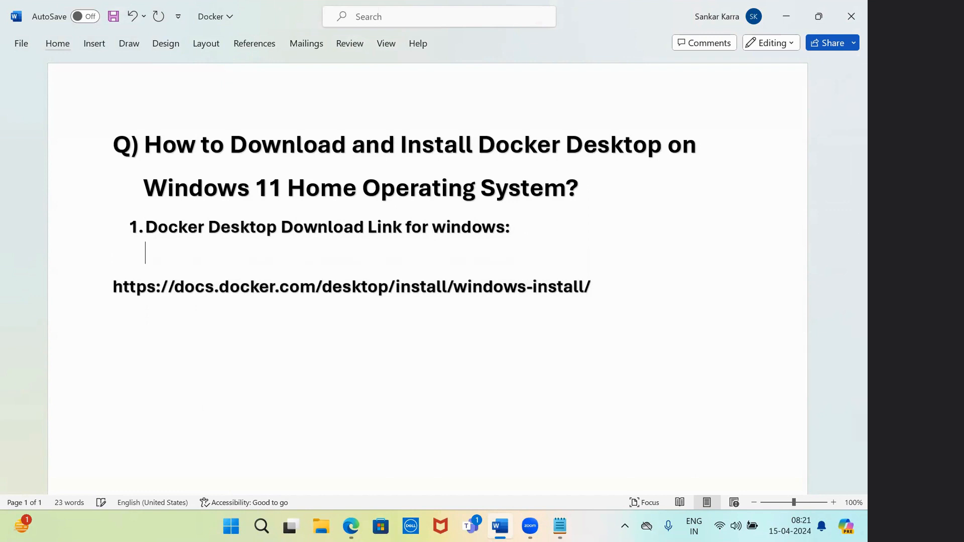
{"action": "key", "text": "ctrl+z"}
{"action": "key", "text": "ctrl+z"}
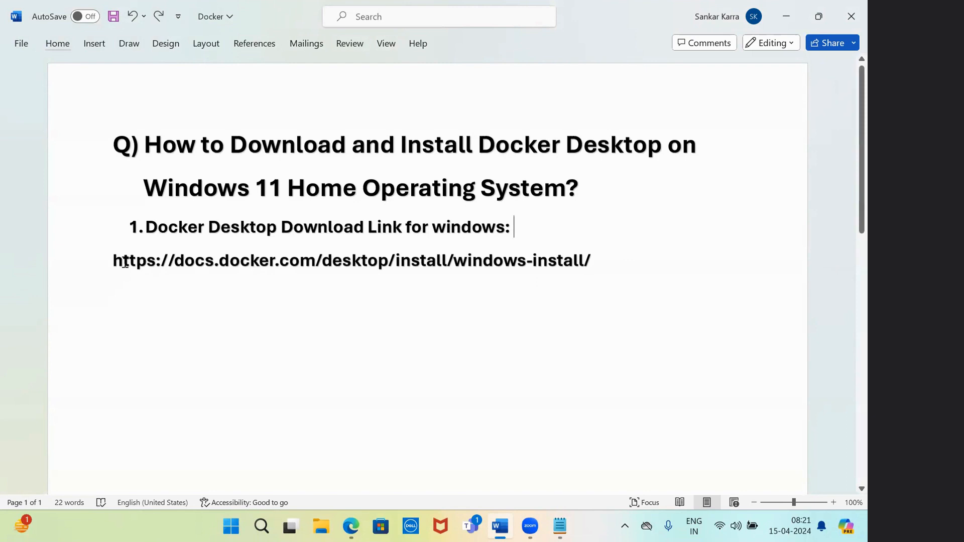
{"action": "double_click", "coordinate": [115, 262]}
{"action": "left_click", "coordinate": [115, 262]}
{"action": "key", "text": "Tab"}
{"action": "key", "text": "Tab"}
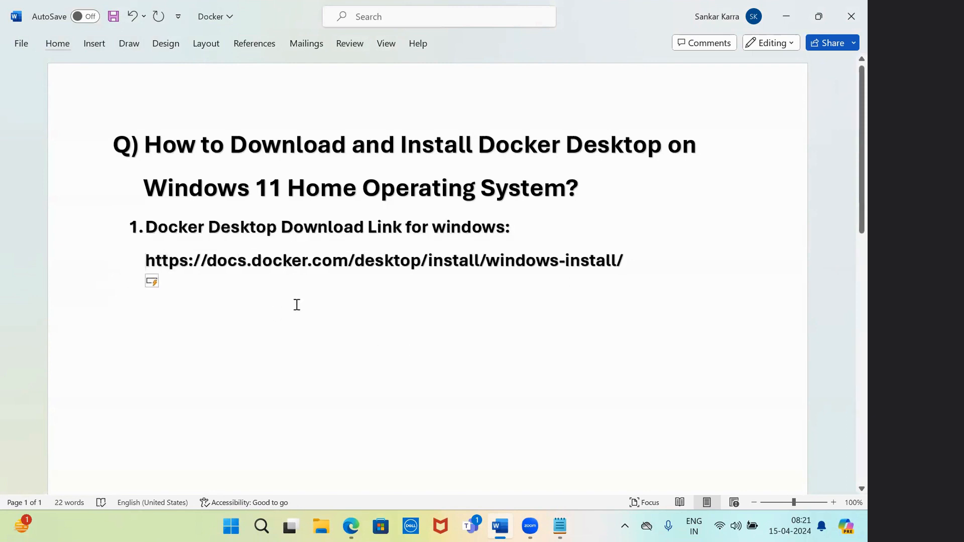
{"action": "key", "text": "Return"}
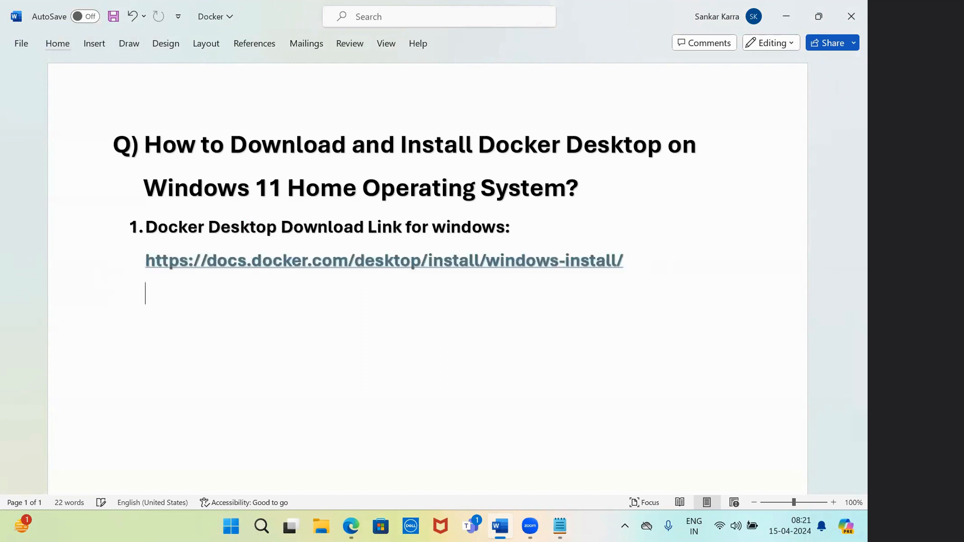
Download Docker Desktop Installer.exe from the Install on Windows page and look at System requirements
{"action": "mouse_move", "coordinate": [351, 527]}
{"action": "left_click", "coordinate": [386, 482]}
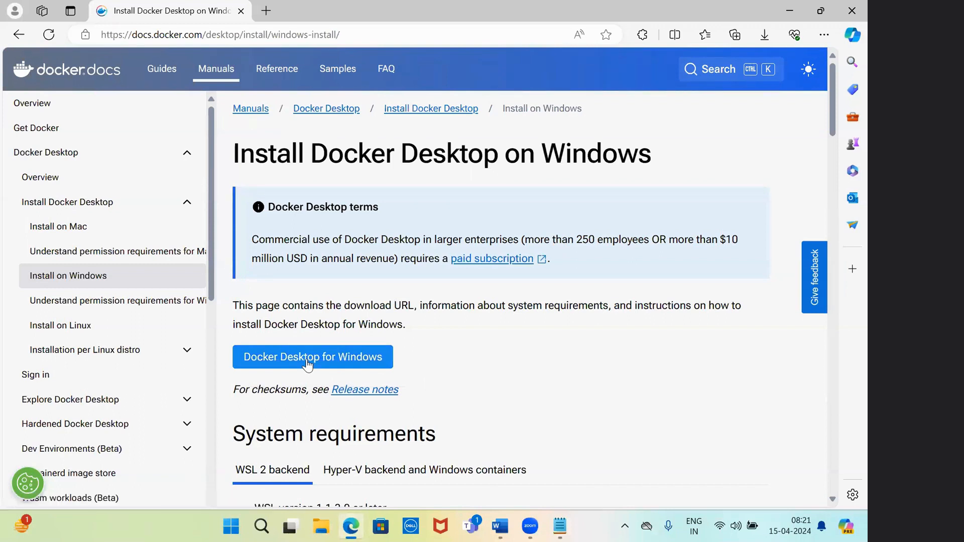
{"action": "left_click", "coordinate": [308, 363]}
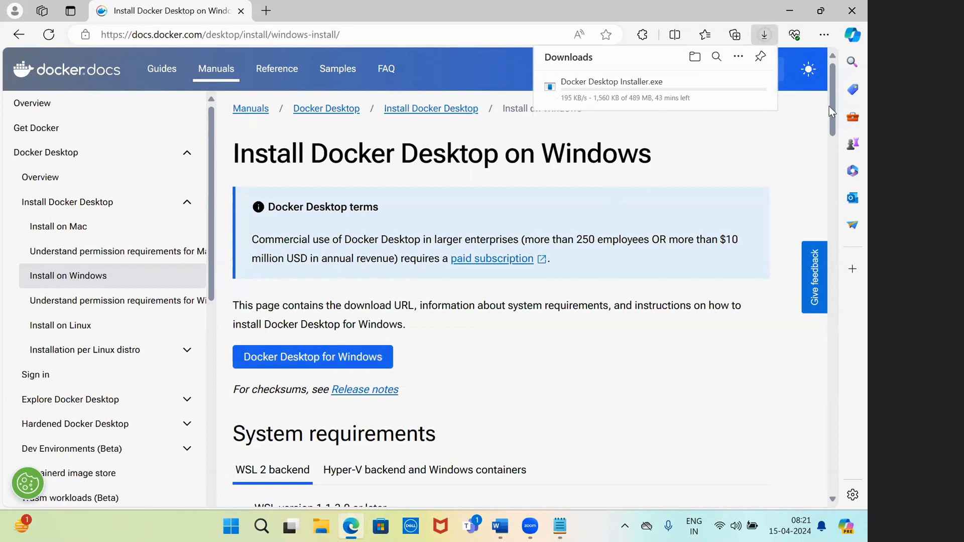
{"action": "scroll", "coordinate": [833, 120], "scroll_direction": "down", "scroll_amount": 5}
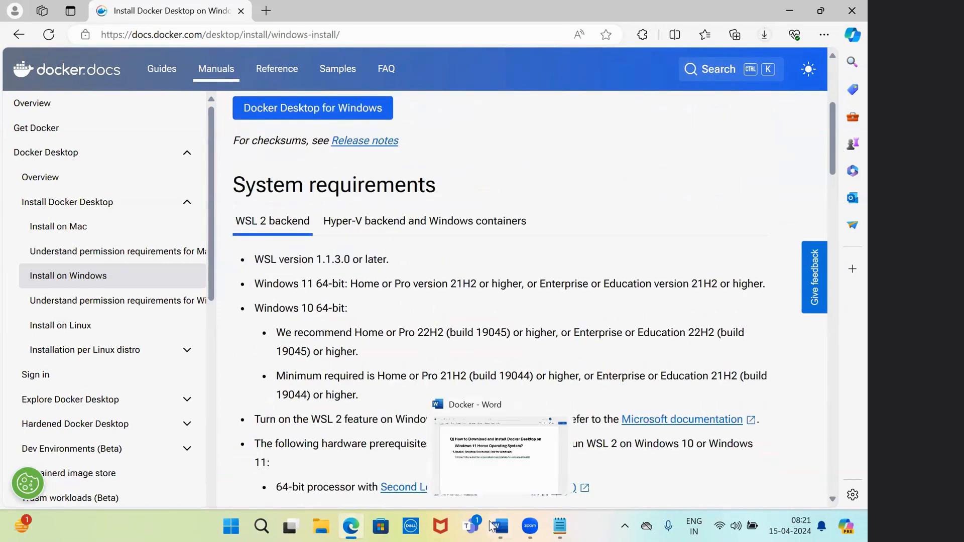
{"action": "left_click", "coordinate": [499, 526]}
Add item '2. System Requirements:' followed by an empty sub-item 'a.'
{"action": "type", "text": "Sys"}
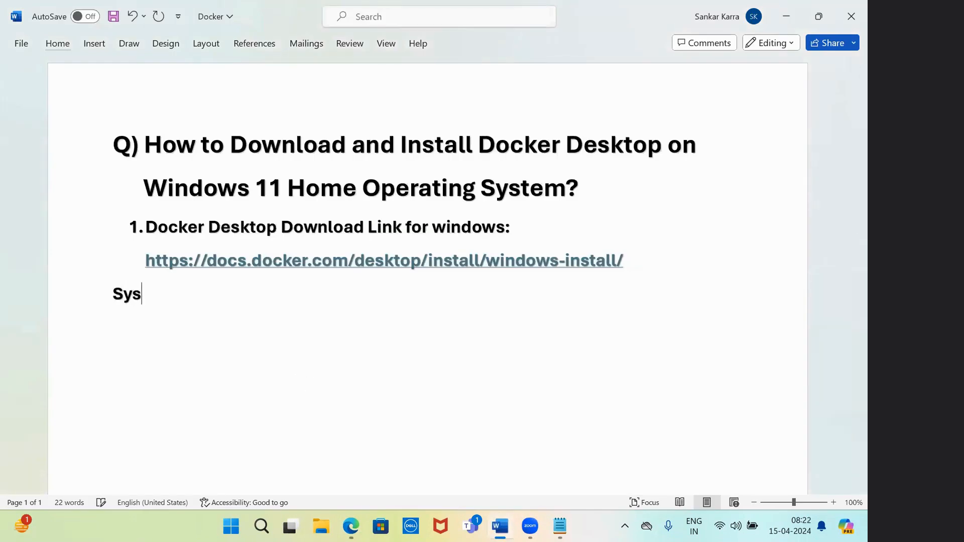
{"action": "type", "text": "tem Requi"}
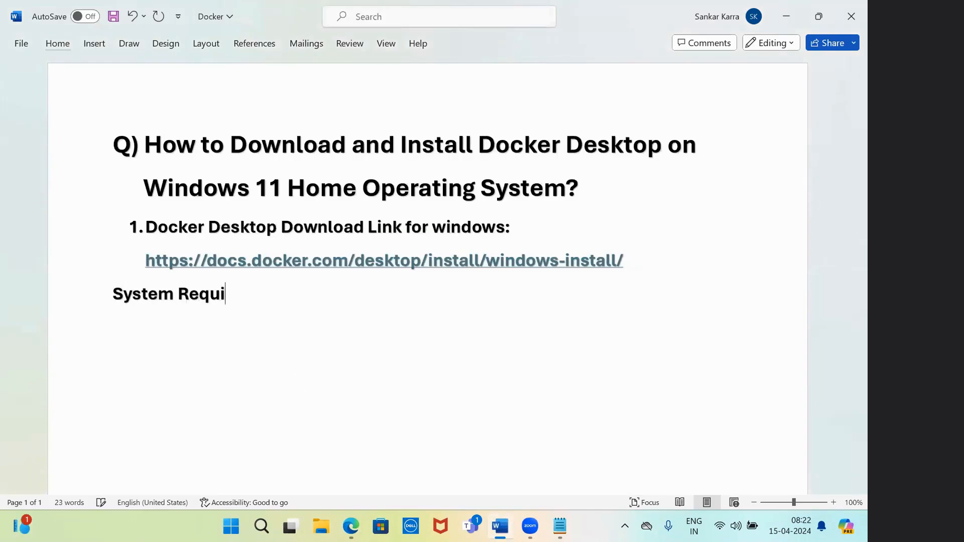
{"action": "type", "text": "rements:"}
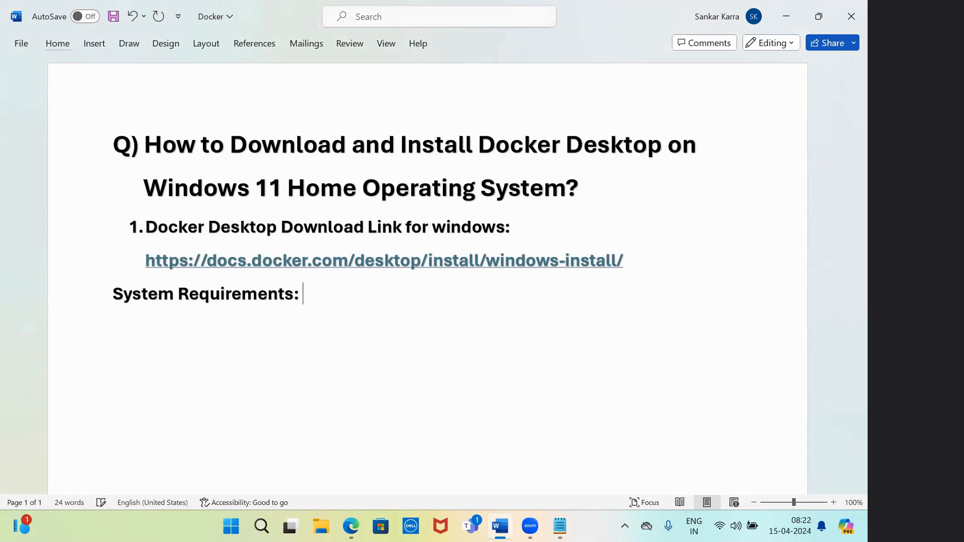
{"action": "left_click", "coordinate": [116, 296]}
{"action": "type", "text": "2."}
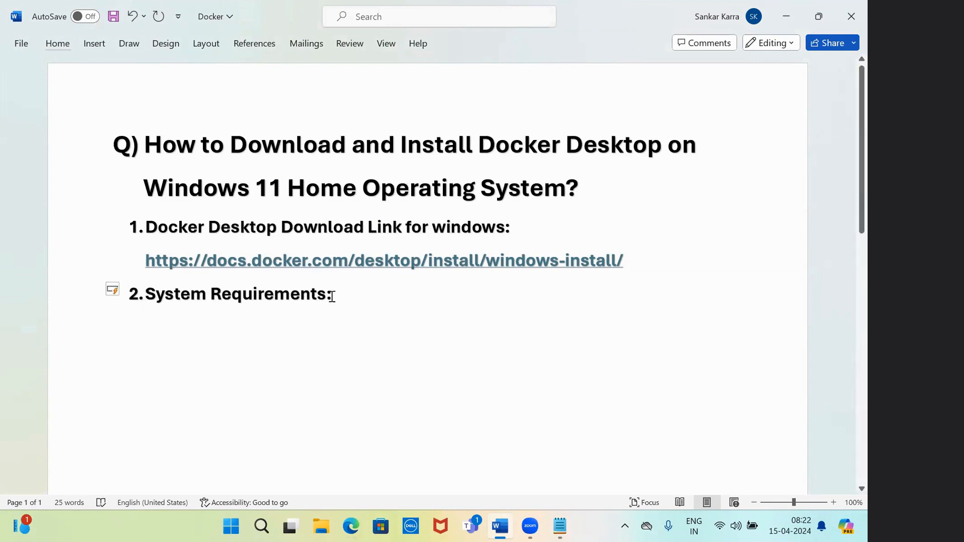
{"action": "left_click", "coordinate": [346, 293]}
{"action": "key", "text": "Return"}
{"action": "key", "text": "BackSpace"}
{"action": "type", "text": "a."}
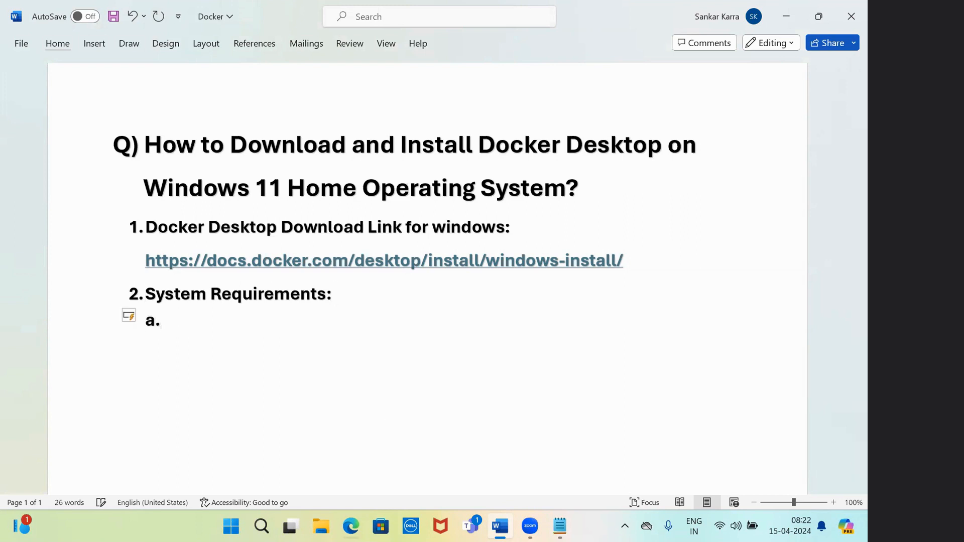
{"action": "left_click", "coordinate": [349, 526]}
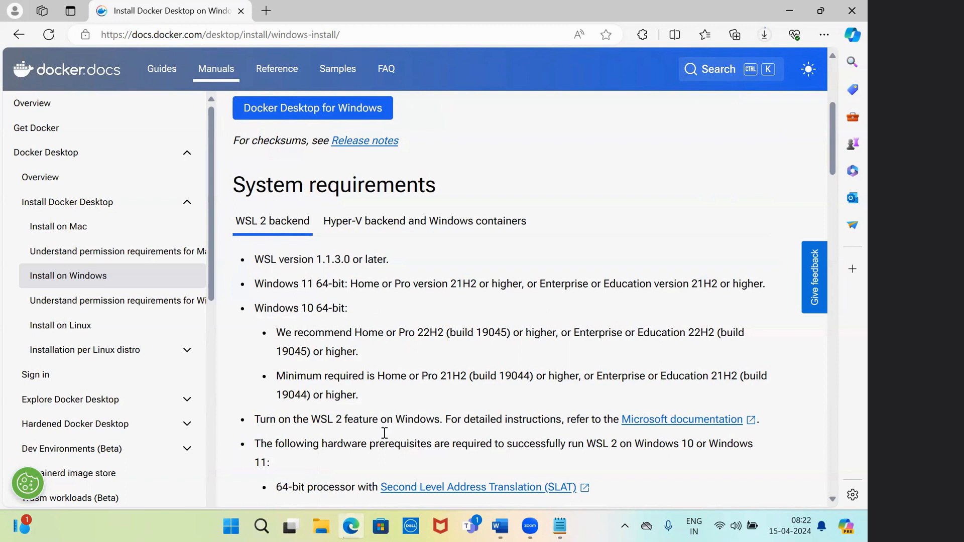
Run wsl in a Command Prompt opened through Win+R to confirm WSL is present, then close it
{"action": "left_click", "coordinate": [261, 526]}
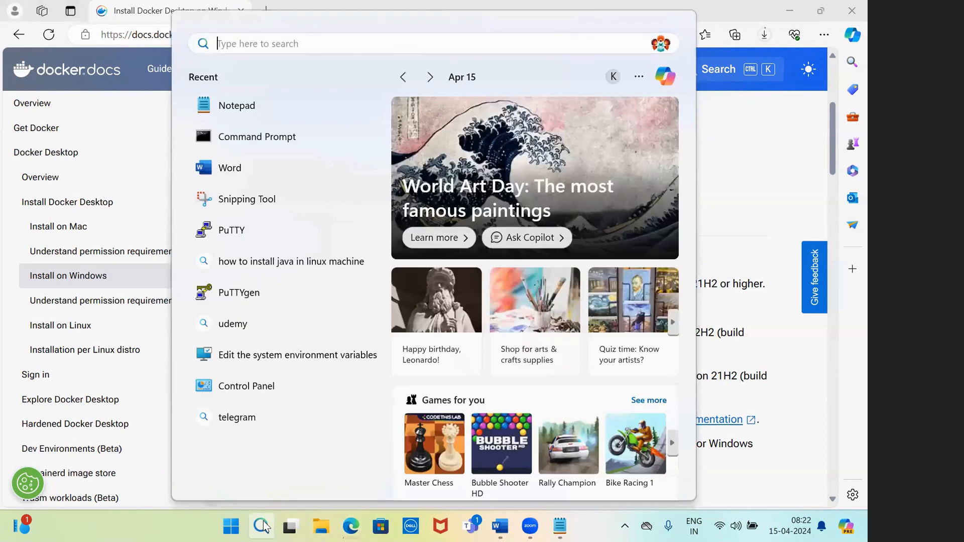
{"action": "left_click", "coordinate": [733, 217]}
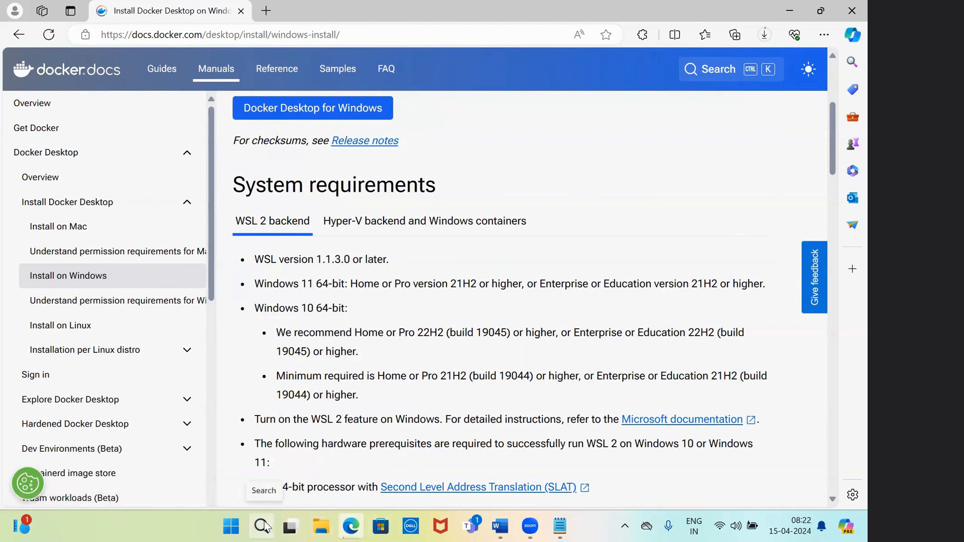
{"action": "key", "text": "super+r"}
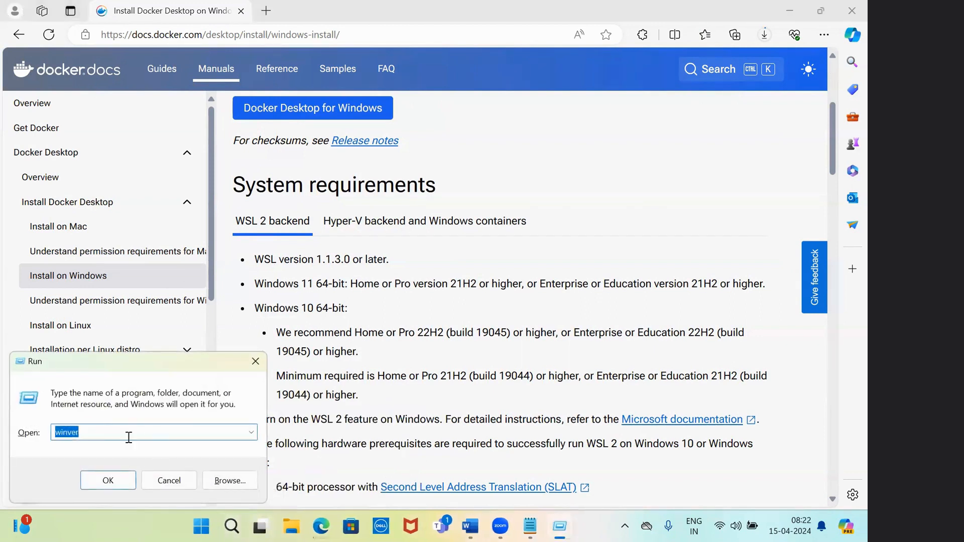
{"action": "key", "text": "BackSpace"}
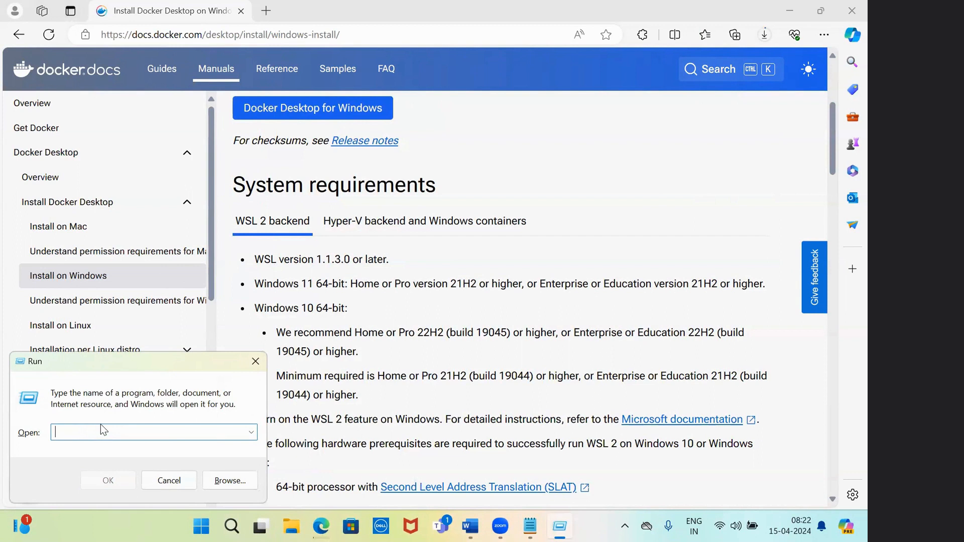
{"action": "type", "text": "cmd"}
{"action": "key", "text": "Return"}
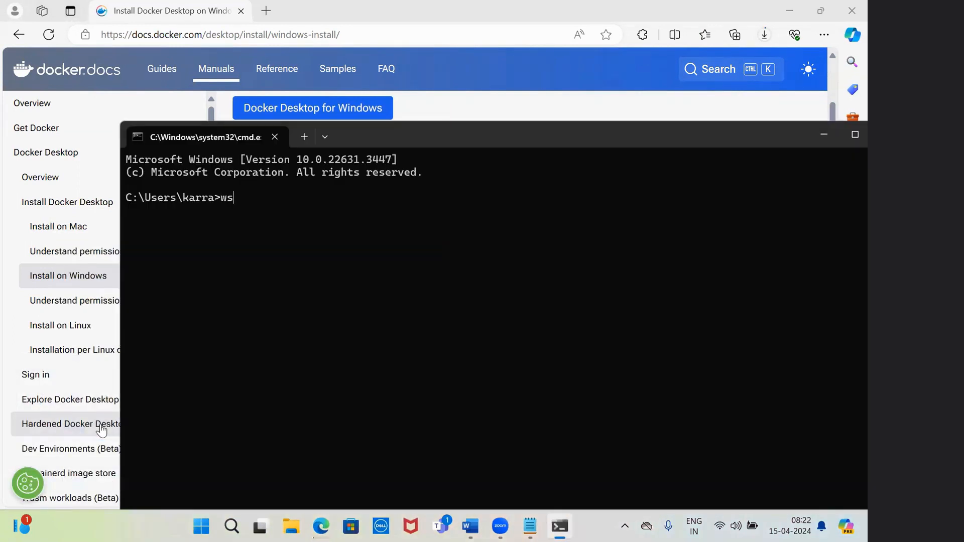
{"action": "type", "text": "wsl"}
{"action": "key", "text": "Return"}
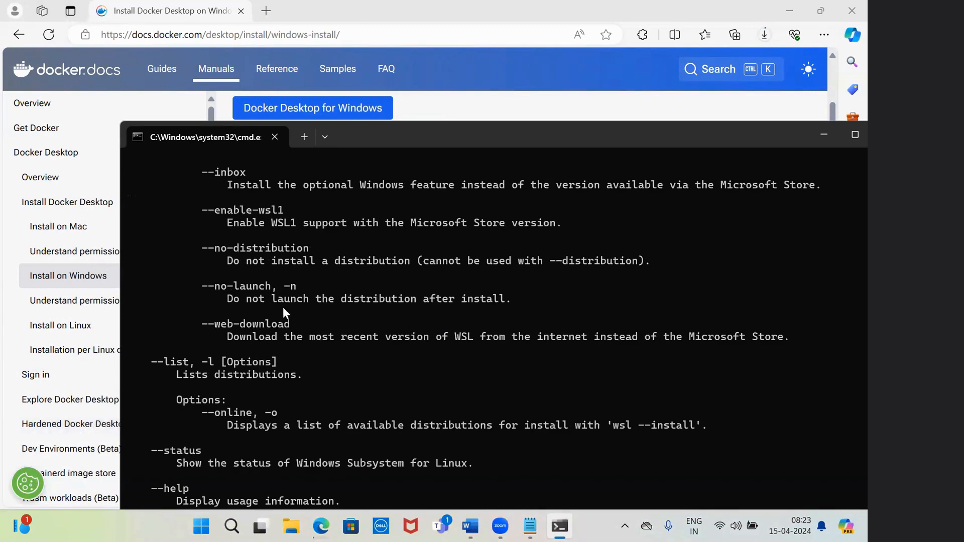
{"action": "left_click", "coordinate": [847, 130]}
{"action": "left_click", "coordinate": [851, 10]}
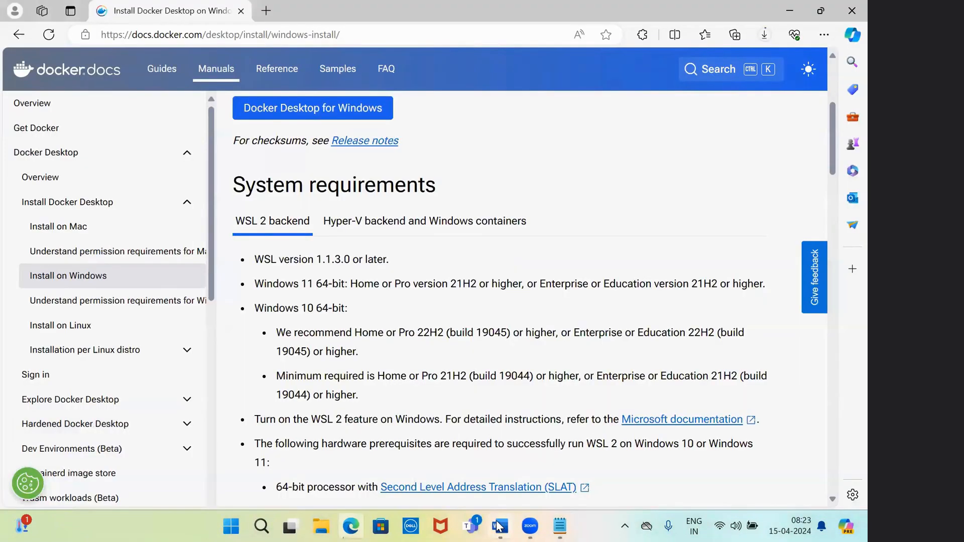
Write sub-item a. as 'Open run(windows+r) and type cmd> wsl' and start sub-item b
{"action": "left_click", "coordinate": [501, 526]}
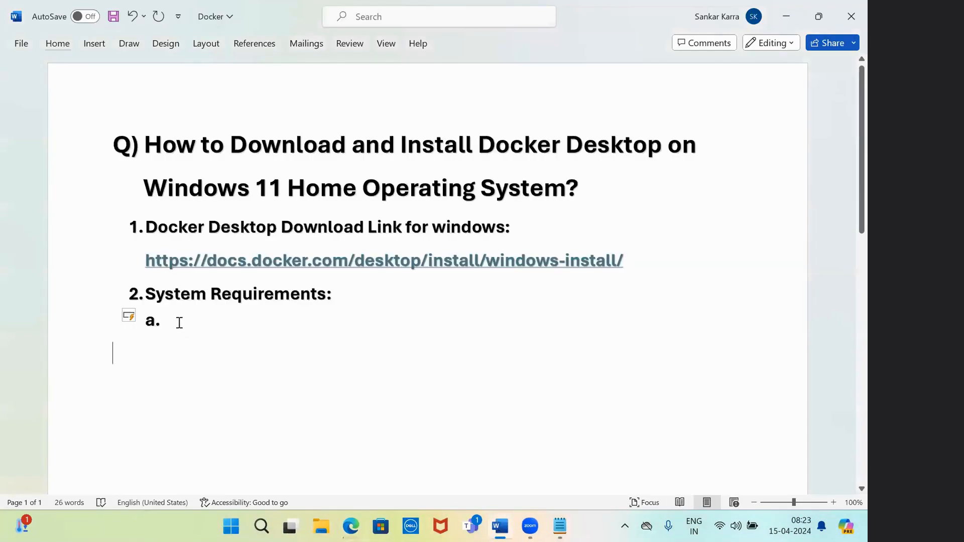
{"action": "type", "text": "open run(win"}
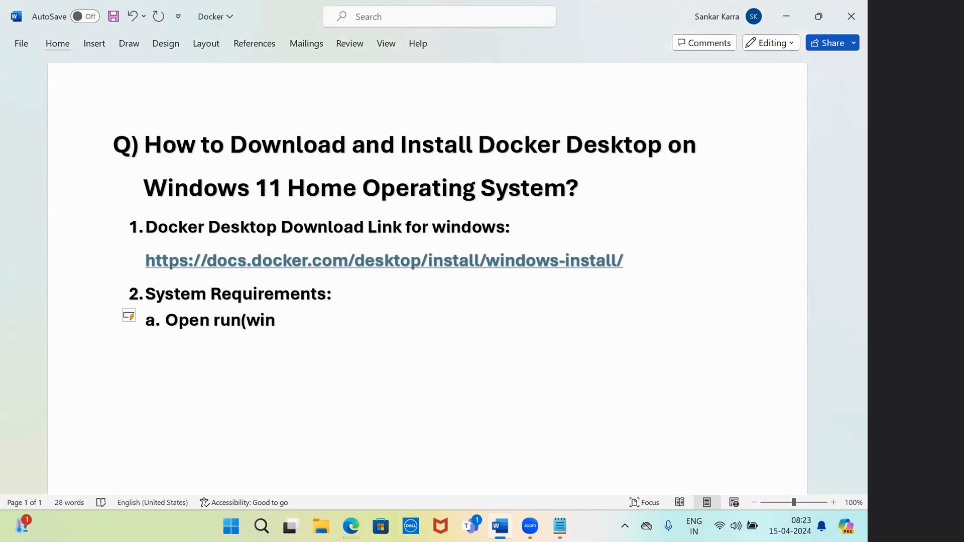
{"action": "type", "text": "dows+"}
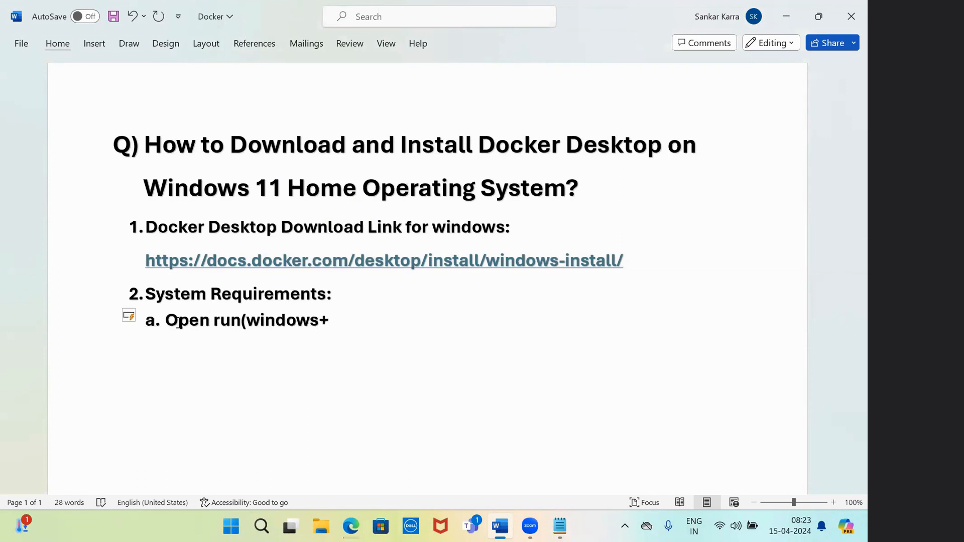
{"action": "type", "text": "r) and type cms"}
{"action": "key", "text": "BackSpace"}
{"action": "type", "text": "d"}
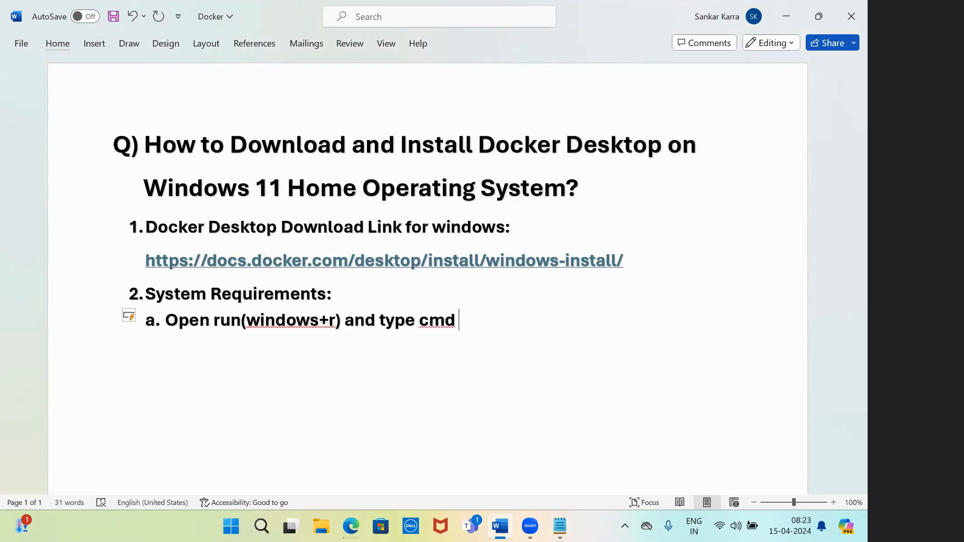
{"action": "key", "text": "BackSpace"}
{"action": "type", "text": "> wsl"}
{"action": "key", "text": "Return"}
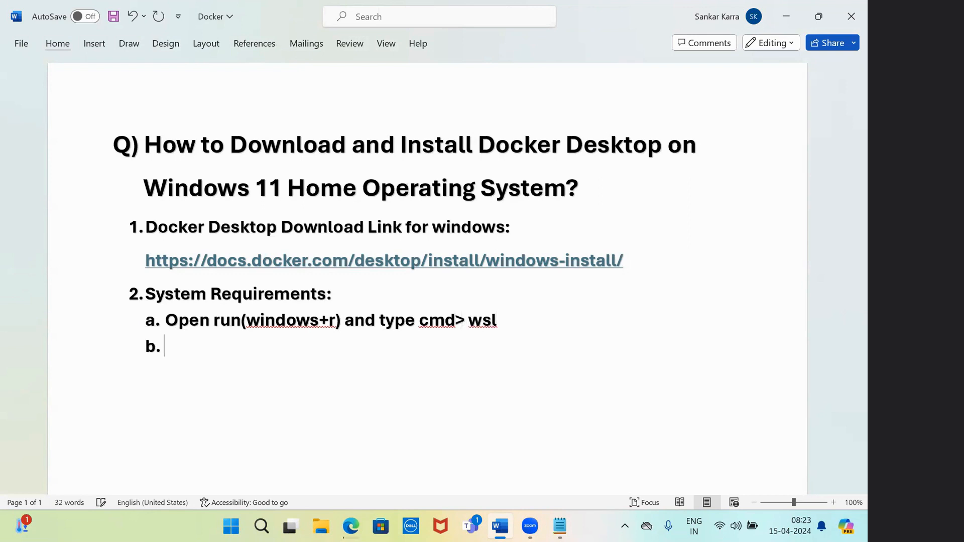
{"action": "left_click", "coordinate": [351, 526]}
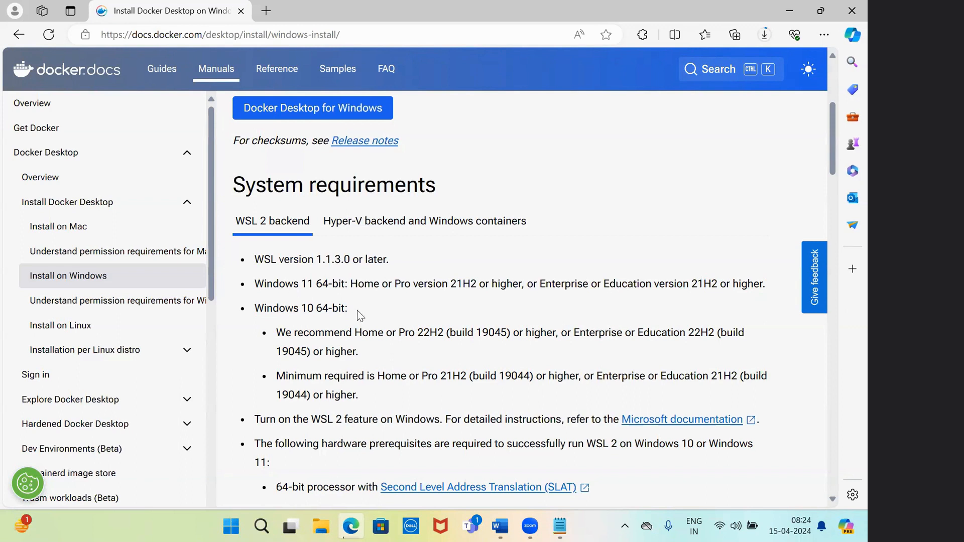
{"action": "left_click", "coordinate": [262, 526]}
{"action": "key", "text": "super+r"}
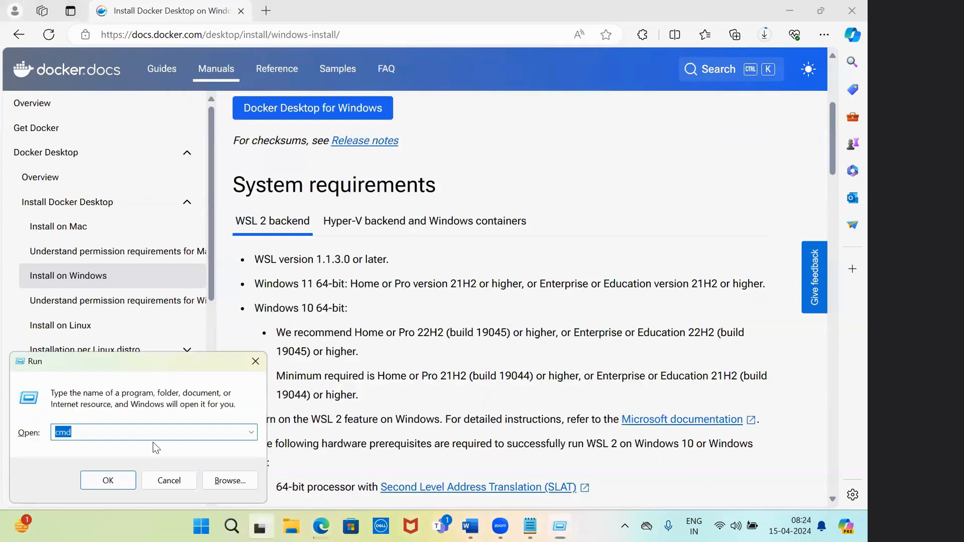
{"action": "key", "text": "super+Tab"}
{"action": "left_click", "coordinate": [153, 442]}
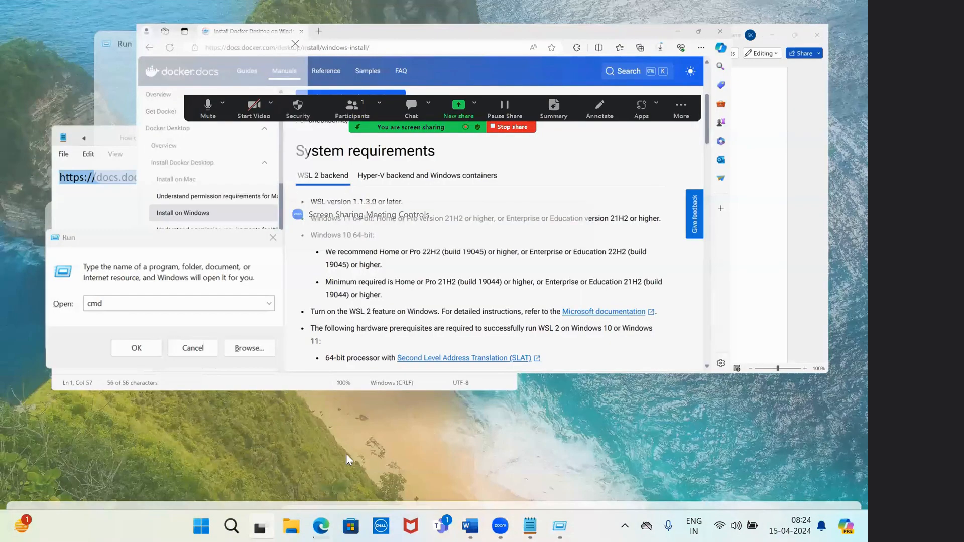
{"action": "left_click", "coordinate": [146, 429]}
{"action": "key", "text": "BackSpace"}
{"action": "key", "text": "BackSpace"}
{"action": "key", "text": "BackSpace"}
{"action": "type", "text": "win"}
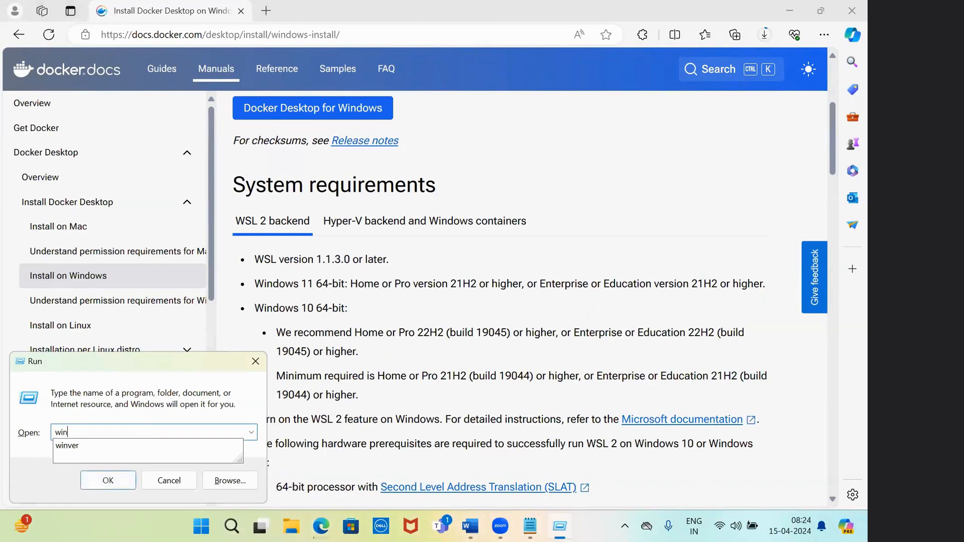
{"action": "type", "text": "ver"}
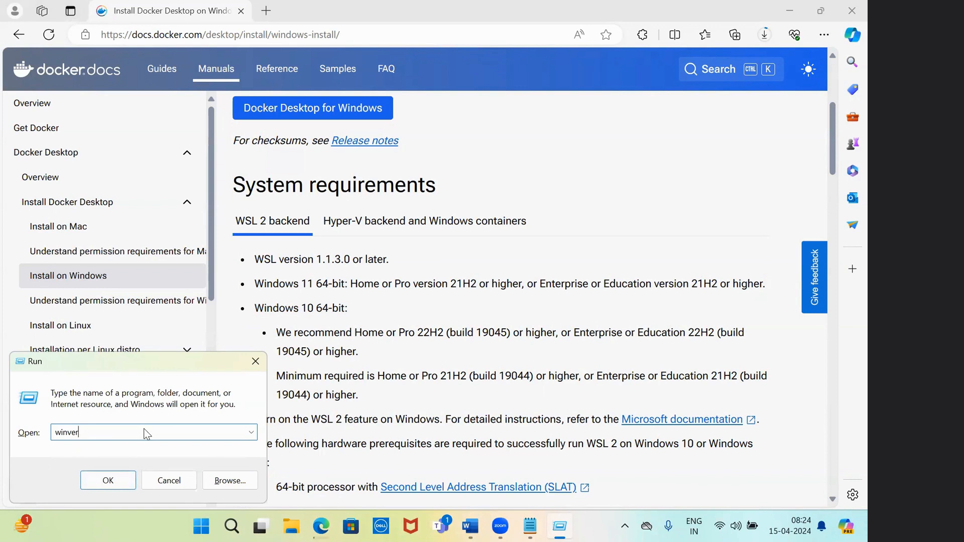
{"action": "left_click", "coordinate": [108, 480]}
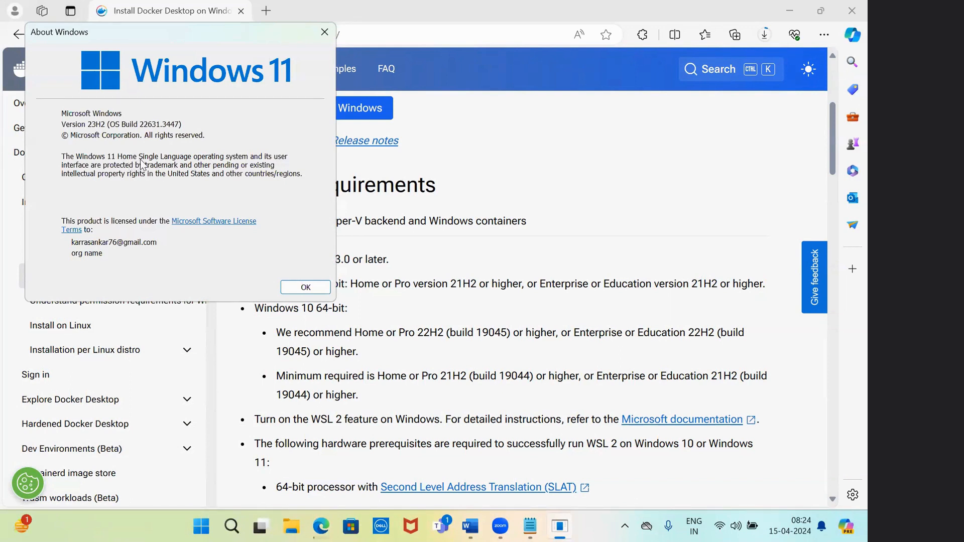
{"action": "left_click", "coordinate": [296, 289]}
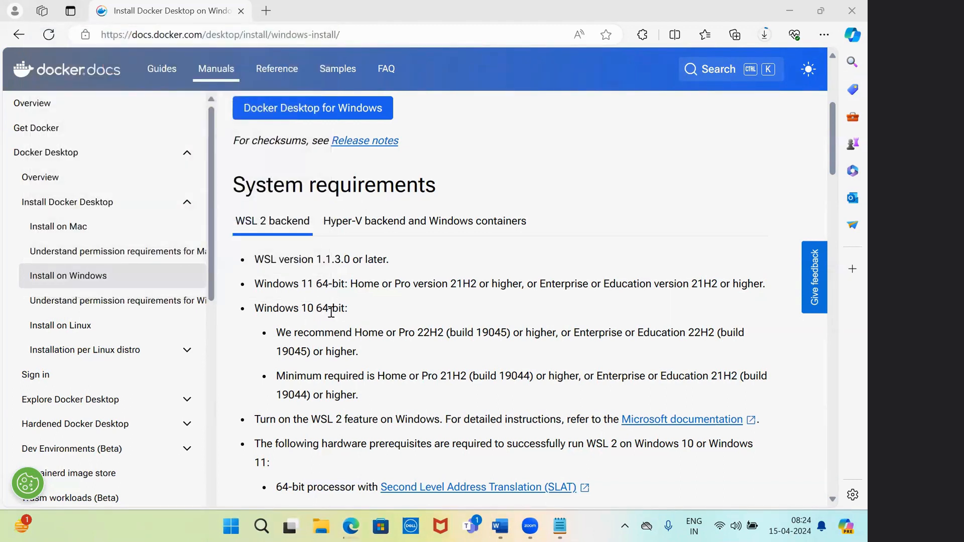
{"action": "left_click", "coordinate": [500, 526]}
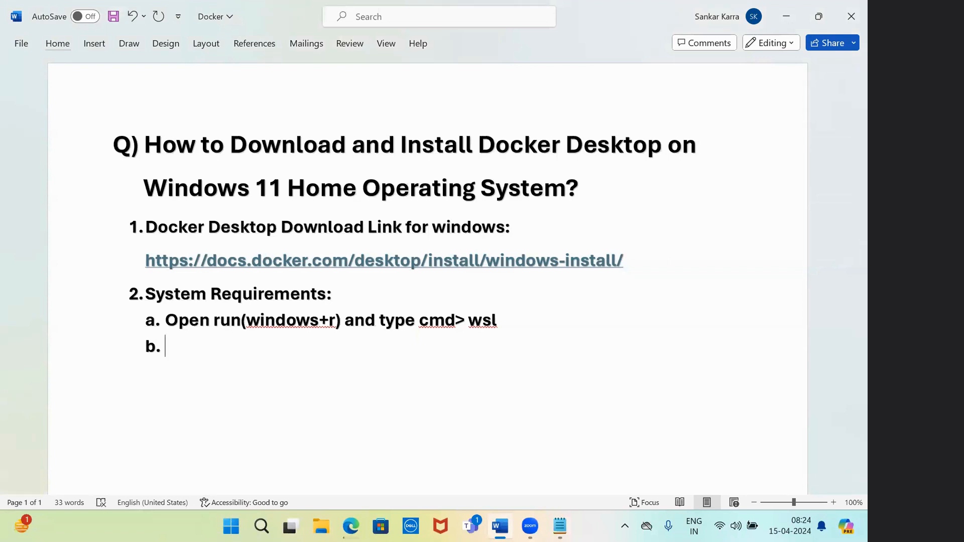
Write sub-item b. as 'Open run(windows+r) and type winver' and start an empty sub-item c
{"action": "type", "text": "Open run"}
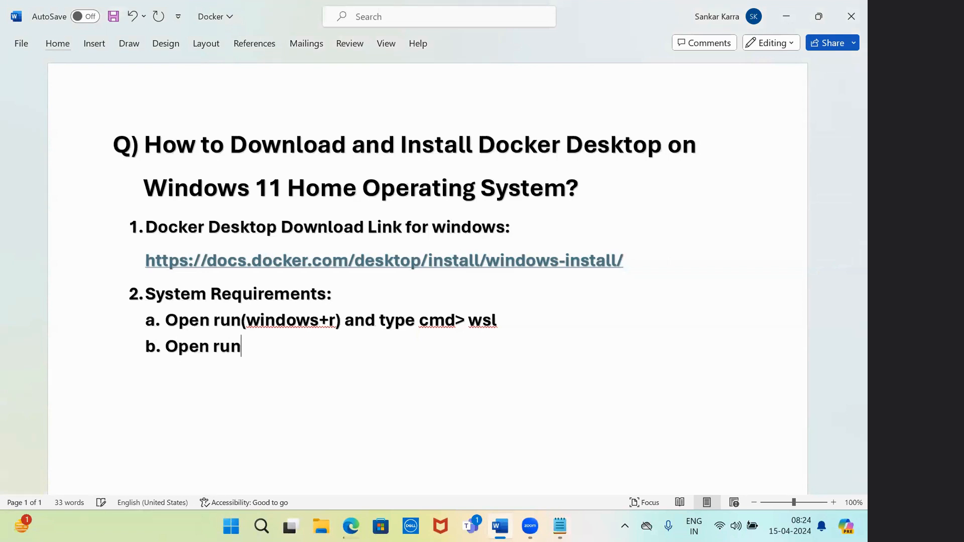
{"action": "type", "text": "(windows"}
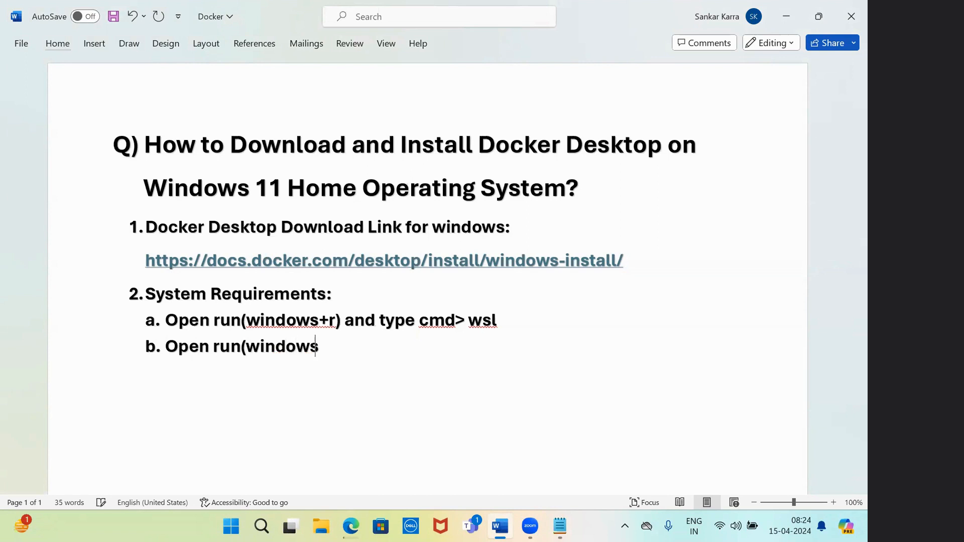
{"action": "type", "text": "+r) and type winver"}
{"action": "key", "text": "Return"}
{"action": "type", "text": "m"}
{"action": "key", "text": "BackSpace"}
{"action": "left_click", "coordinate": [282, 402]}
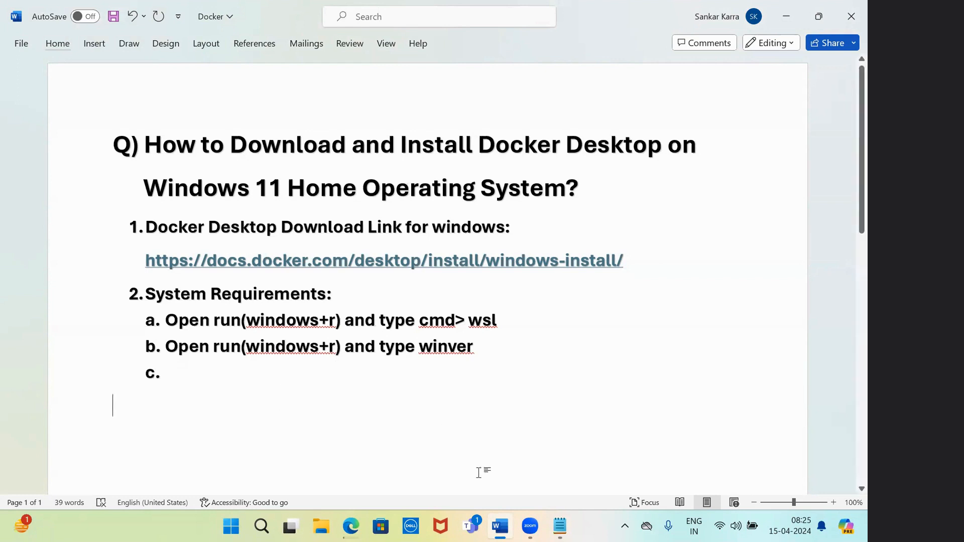
{"action": "left_click", "coordinate": [354, 526]}
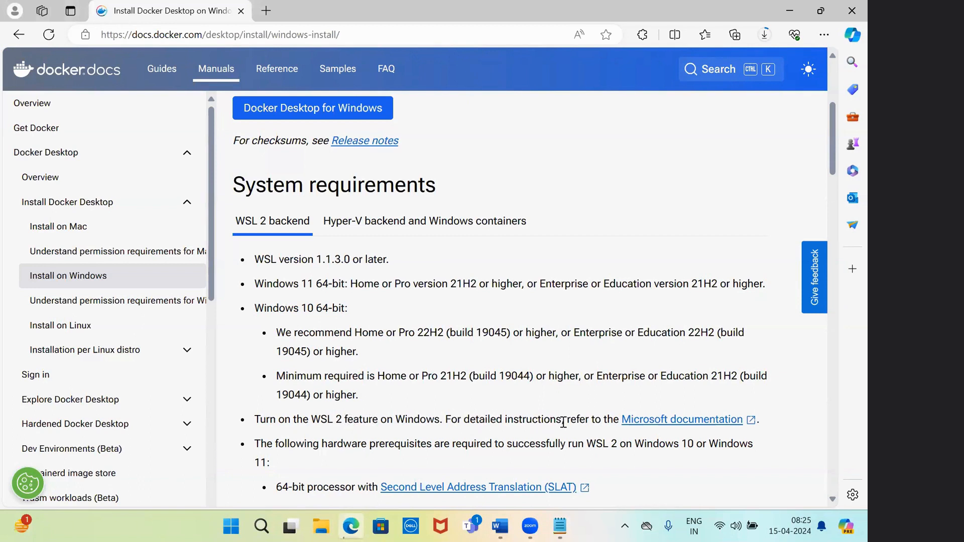
Search Windows for 'turn', closing the Installed apps settings page opened by mistake
{"action": "scroll", "coordinate": [833, 150], "scroll_direction": "down", "scroll_amount": 3}
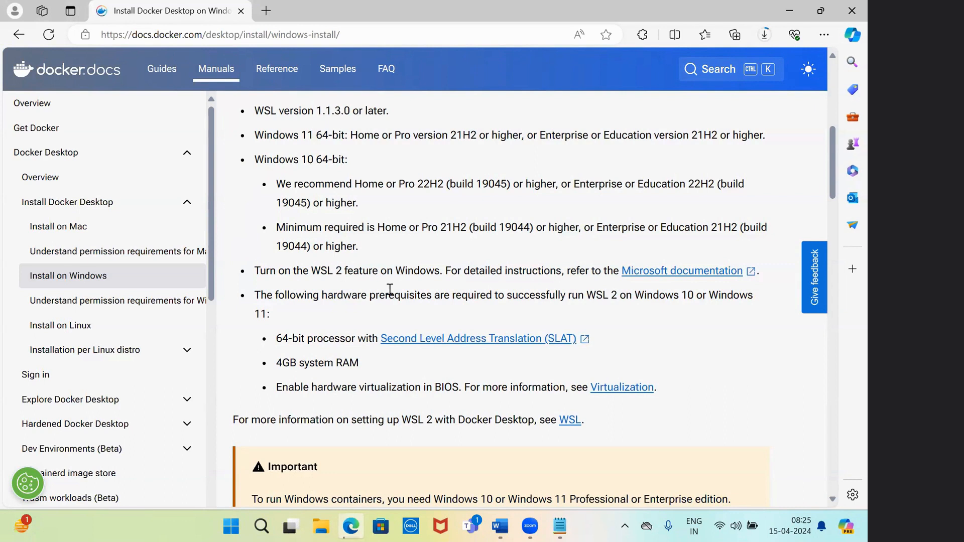
{"action": "left_click", "coordinate": [262, 525]}
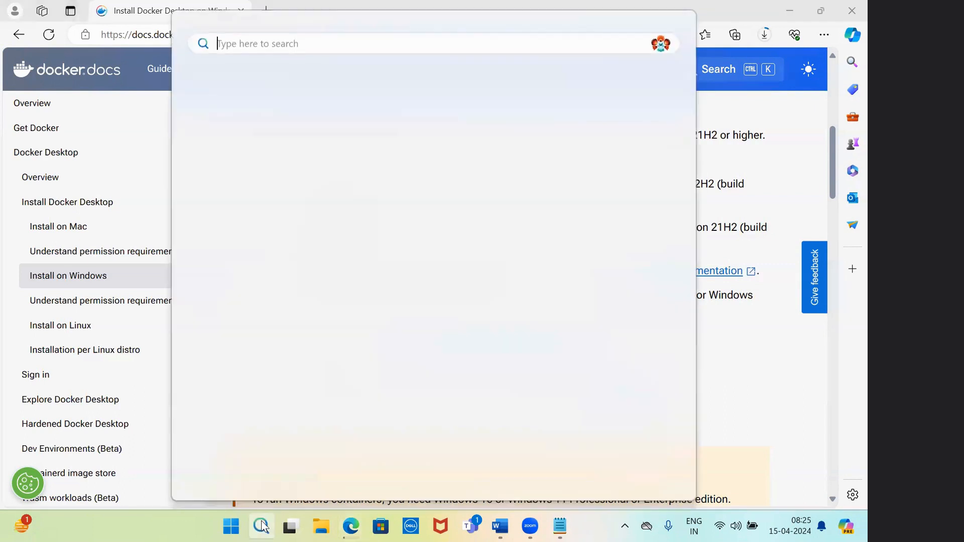
{"action": "type", "text": "turn"}
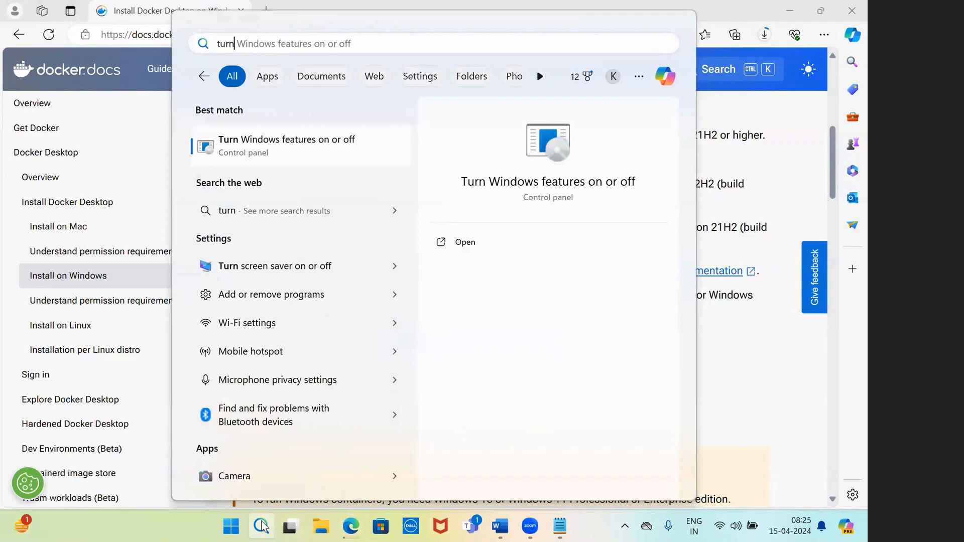
{"action": "left_click", "coordinate": [281, 295]}
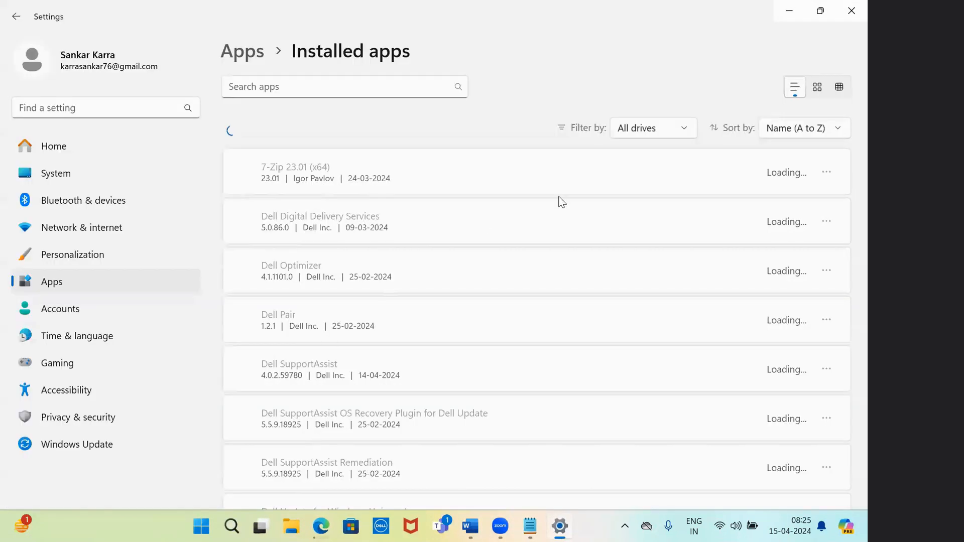
{"action": "left_click", "coordinate": [851, 10]}
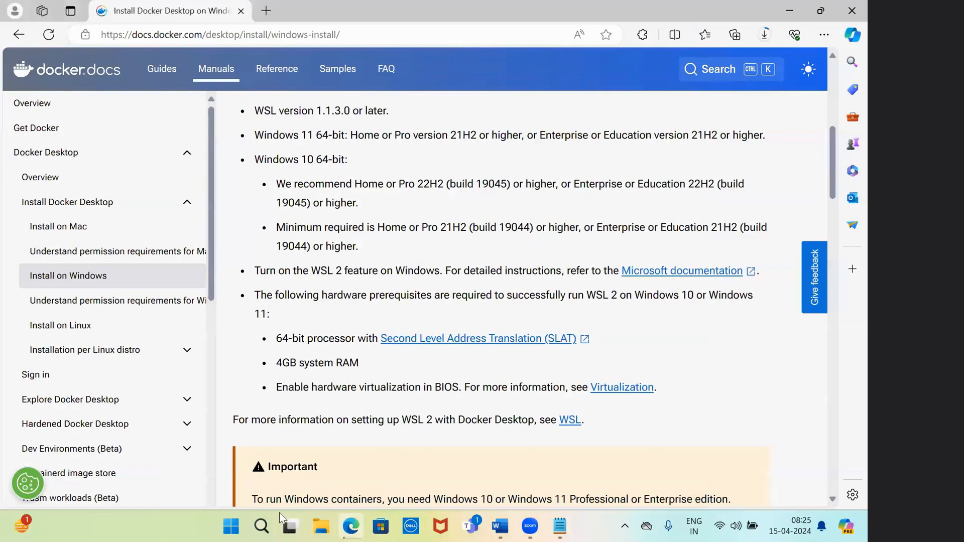
{"action": "left_click", "coordinate": [256, 525]}
{"action": "type", "text": "tu"}
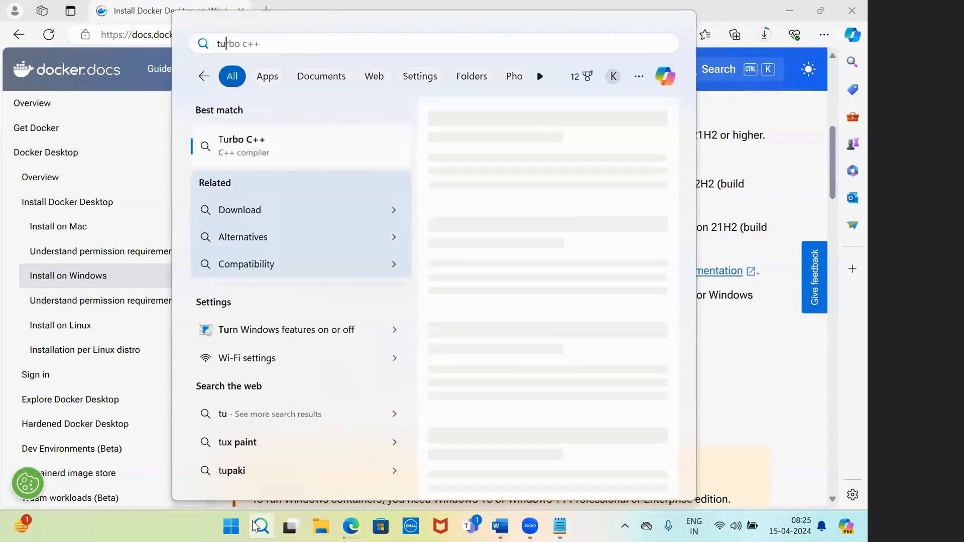
{"action": "type", "text": "rn"}
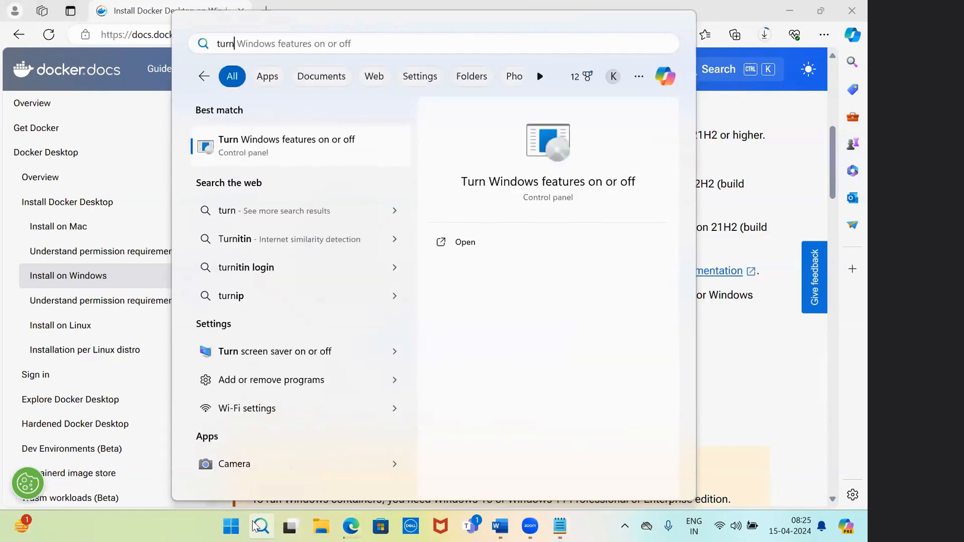
{"action": "left_click", "coordinate": [500, 526]}
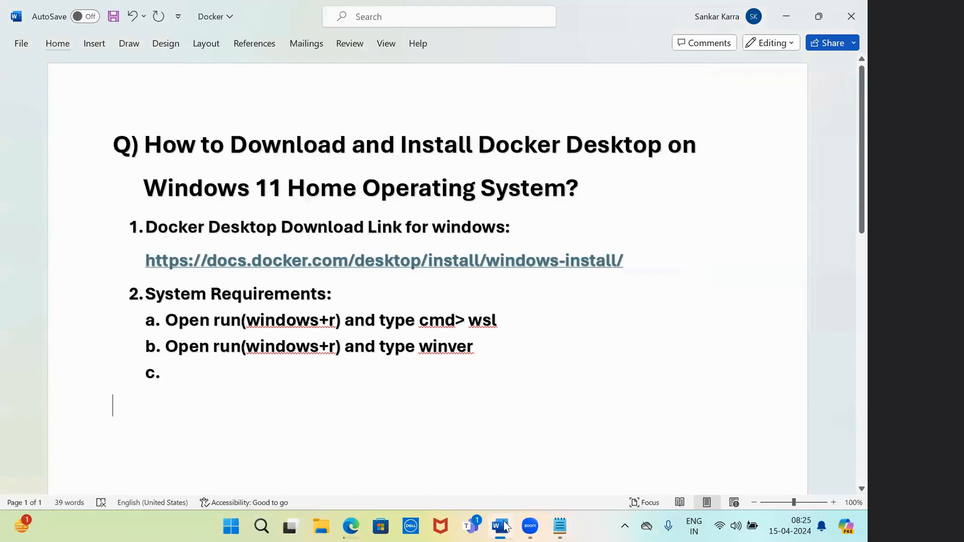
Begin sub-item c. with 'In Search box type Turn', checking the Windows search results for 'turn'
{"action": "double_click", "coordinate": [224, 373]}
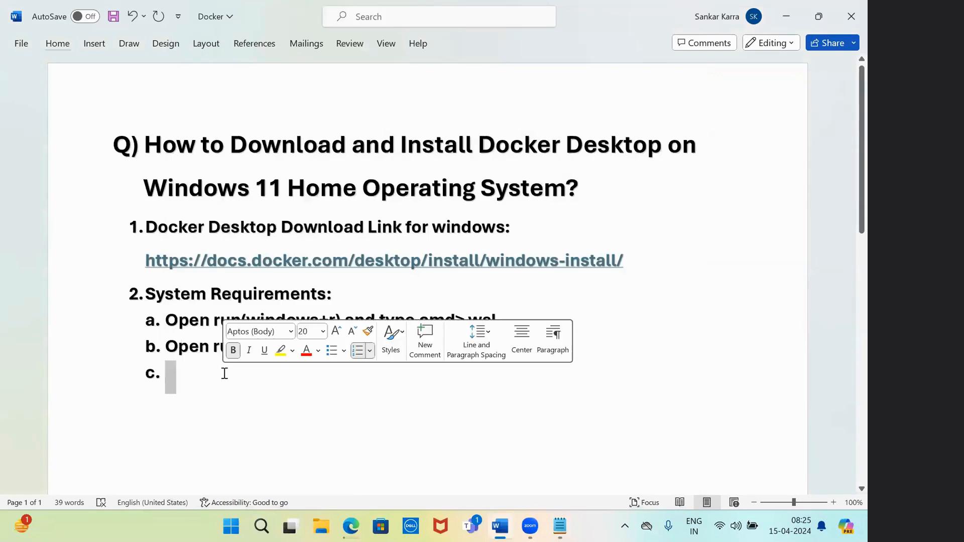
{"action": "type", "text": "i"}
{"action": "key", "text": "BackSpace"}
{"action": "type", "text": "In Search "}
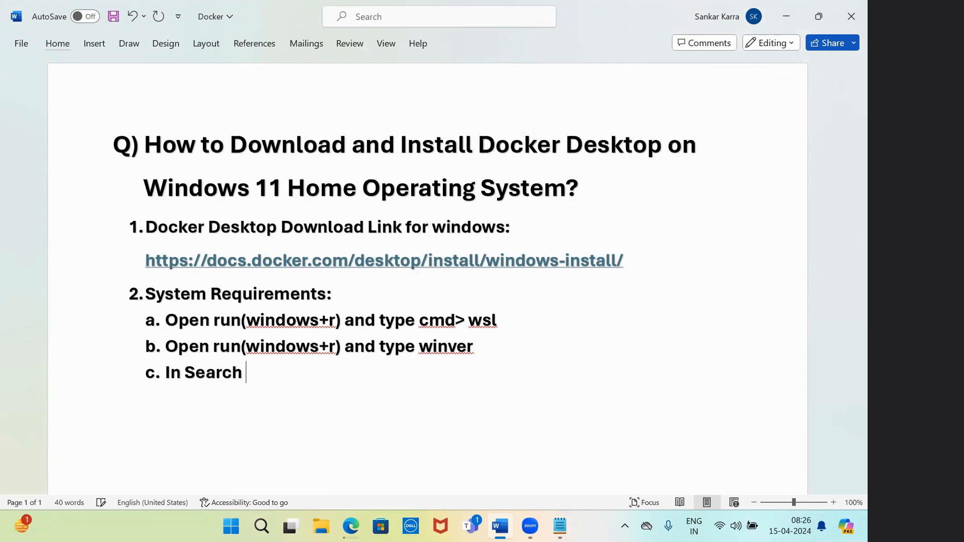
{"action": "type", "text": "box type "}
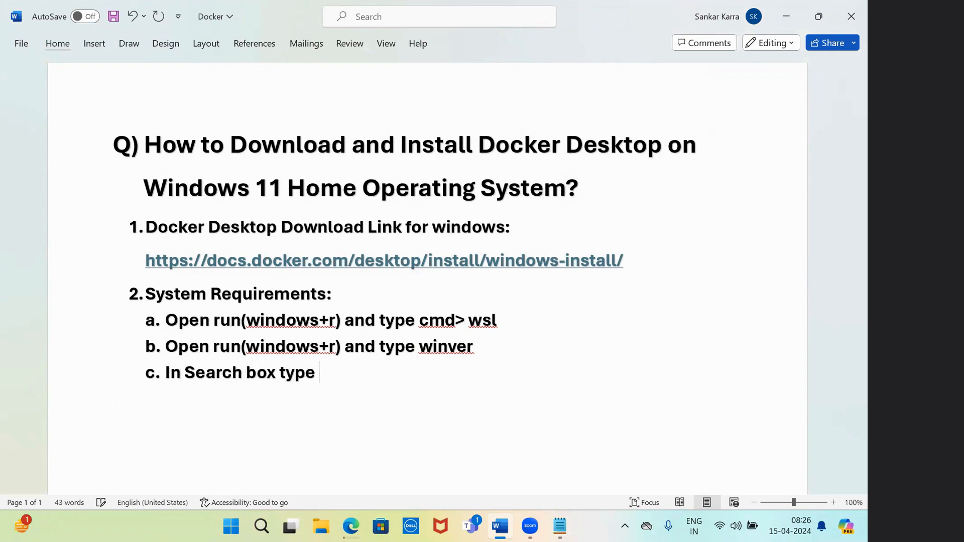
{"action": "type", "text": "Turn on"}
{"action": "left_click", "coordinate": [351, 526]}
{"action": "left_click", "coordinate": [351, 526]}
{"action": "left_click", "coordinate": [261, 527]}
{"action": "type", "text": "tu"}
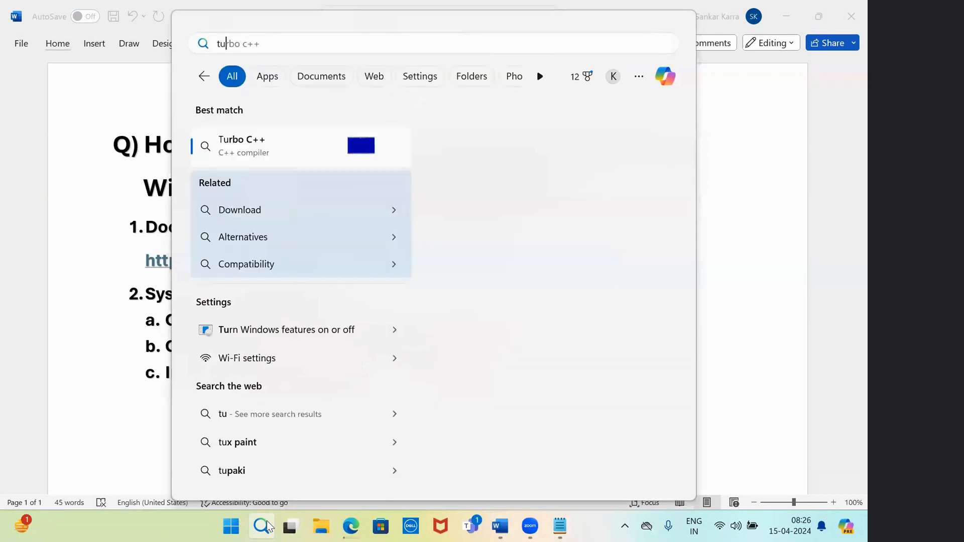
{"action": "type", "text": "rn"}
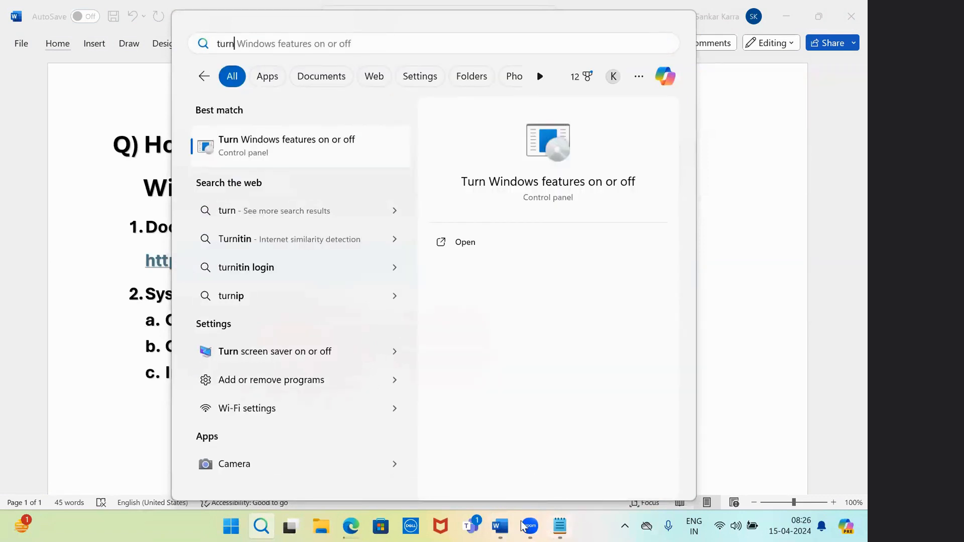
{"action": "left_click", "coordinate": [507, 526]}
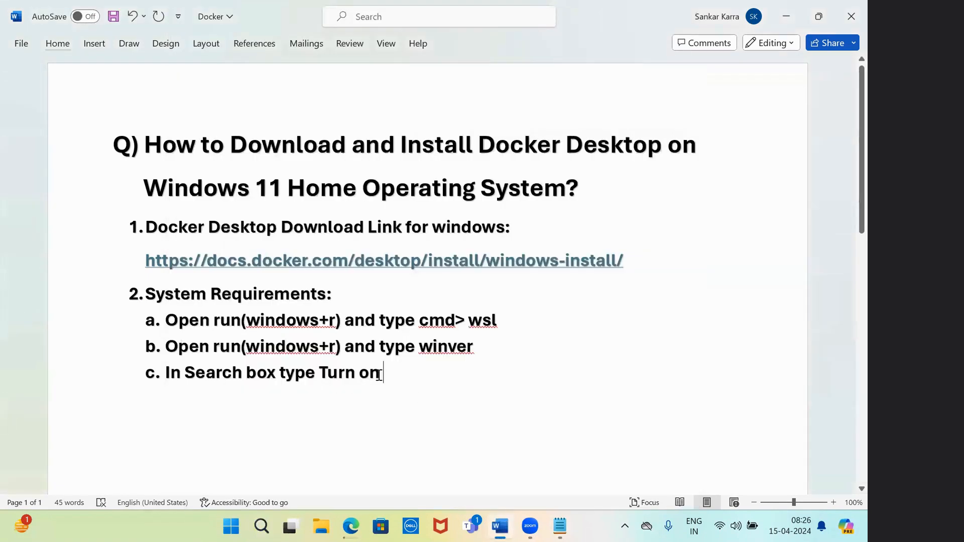
Finish sub-item c. so it reads 'In Search box type Turn windows features on or off'
{"action": "key", "text": "BackSpace"}
{"action": "key", "text": "BackSpace"}
{"action": "key", "text": "BackSpace"}
{"action": "type", "text": "win"}
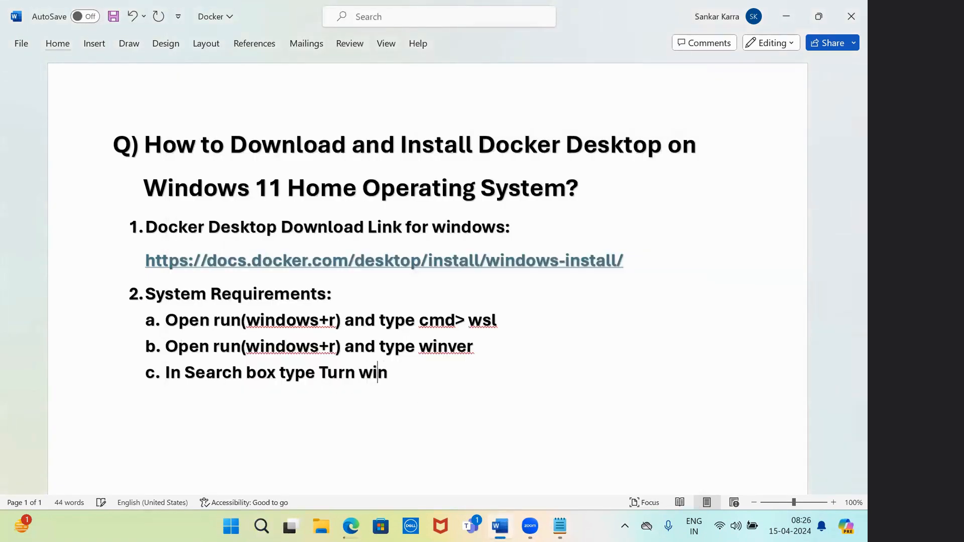
{"action": "type", "text": "dows featu"}
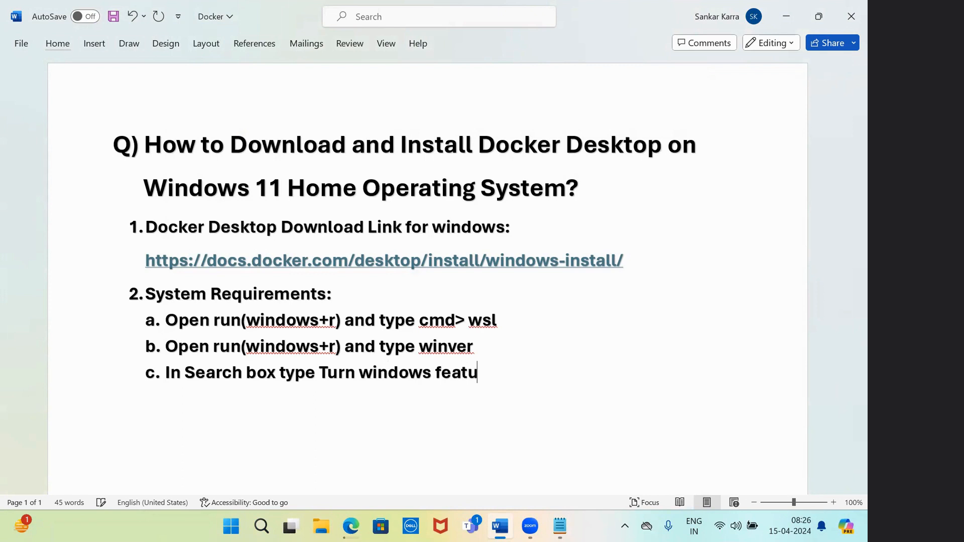
{"action": "type", "text": "res on or f"}
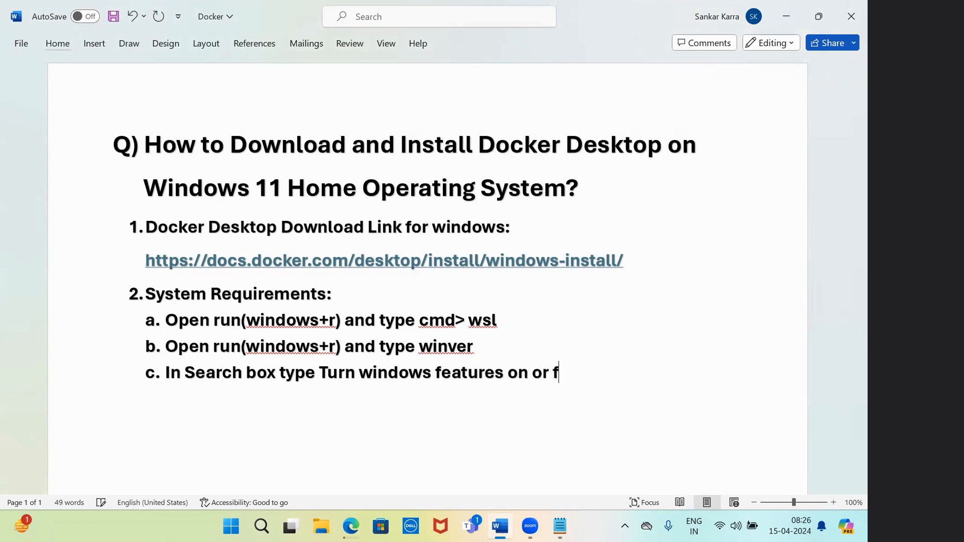
{"action": "key", "text": "BackSpace"}
{"action": "type", "text": "off"}
{"action": "left_click", "coordinate": [261, 526]}
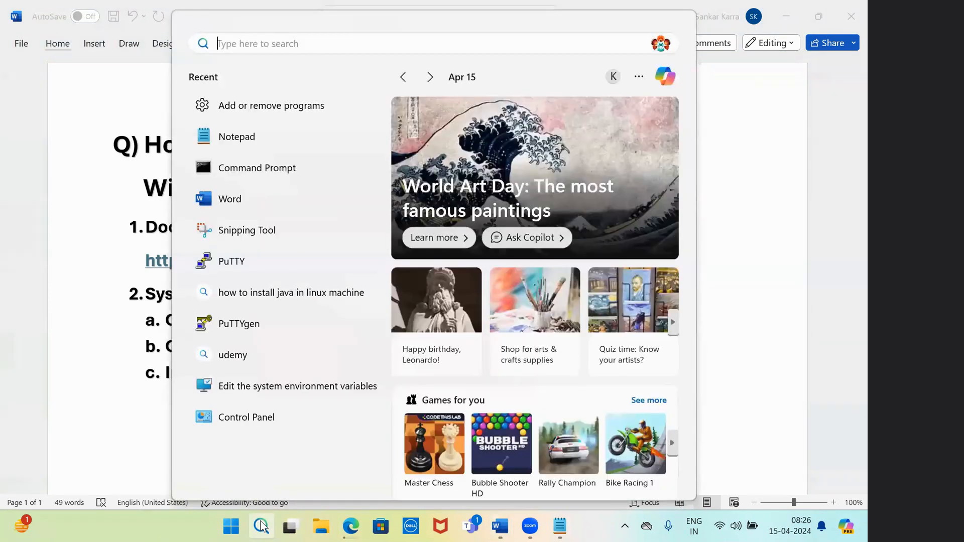
Open 'Turn Windows features on or off' from search and maximize the Windows Features window
{"action": "type", "text": "t"}
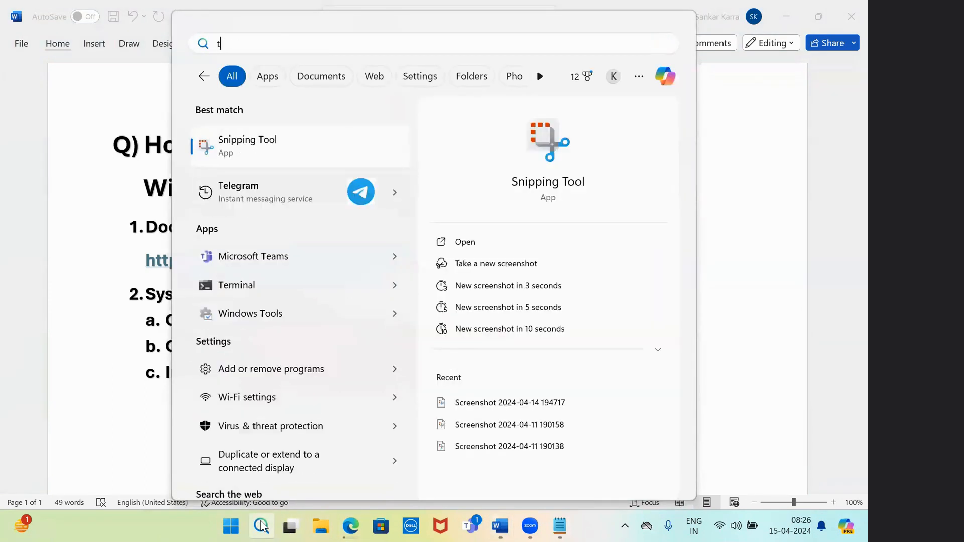
{"action": "type", "text": "urn"}
{"action": "left_click", "coordinate": [390, 297]}
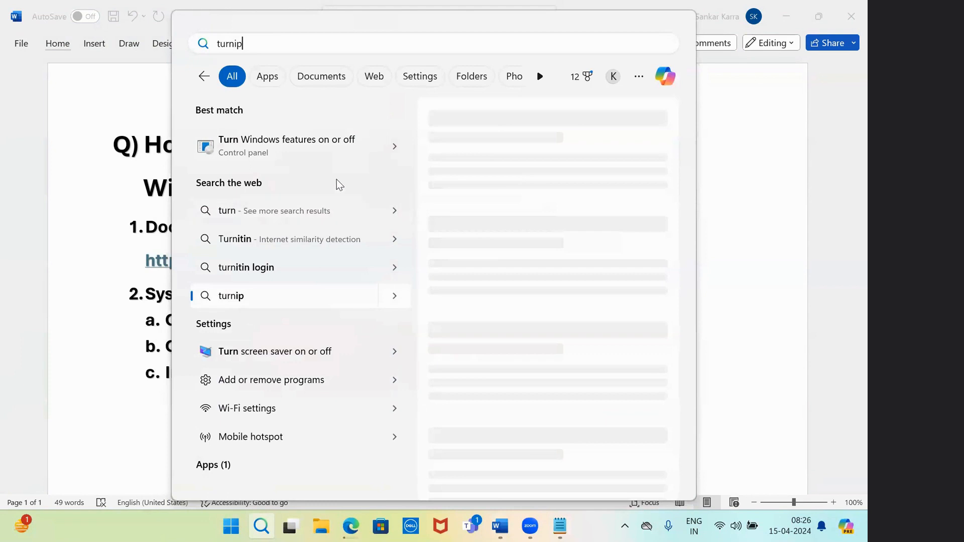
{"action": "left_click", "coordinate": [345, 152]}
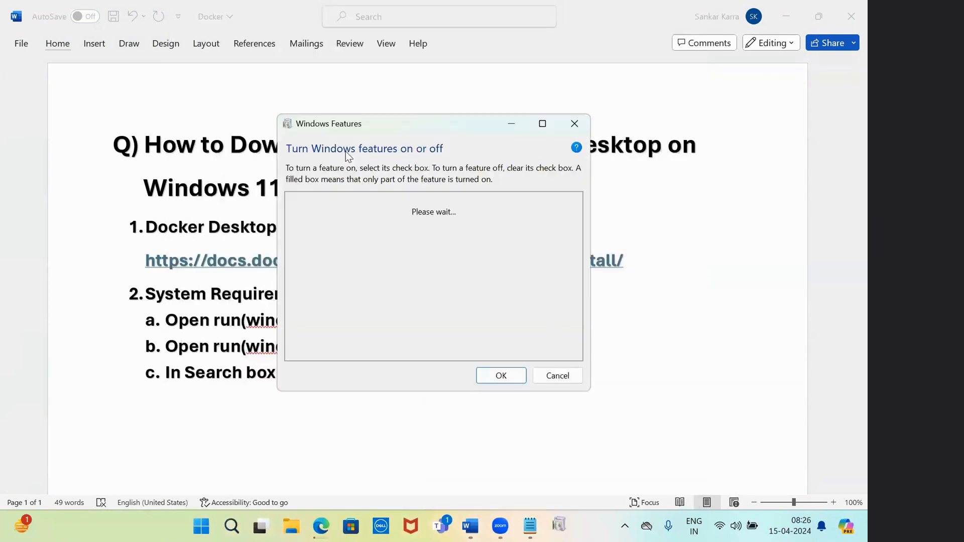
{"action": "left_click", "coordinate": [546, 124]}
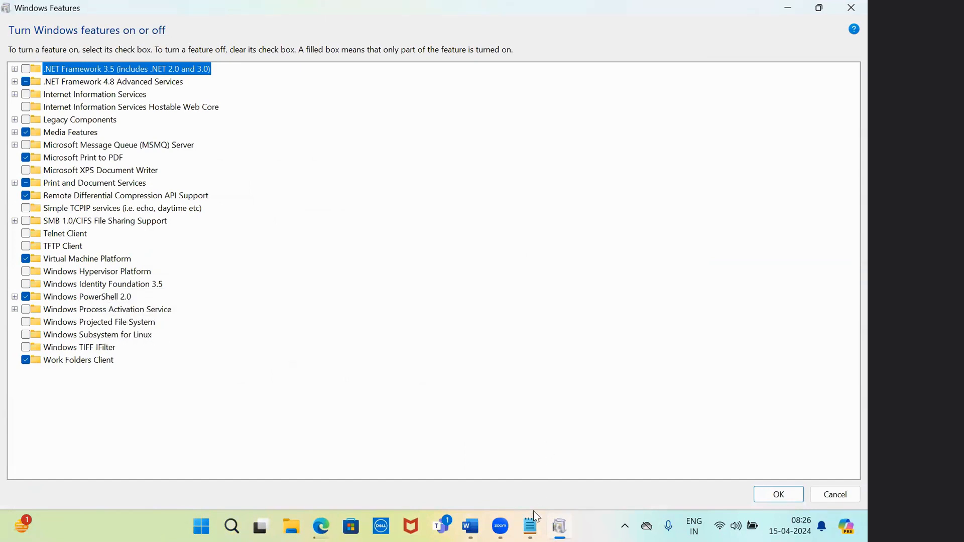
{"action": "left_click", "coordinate": [531, 526]}
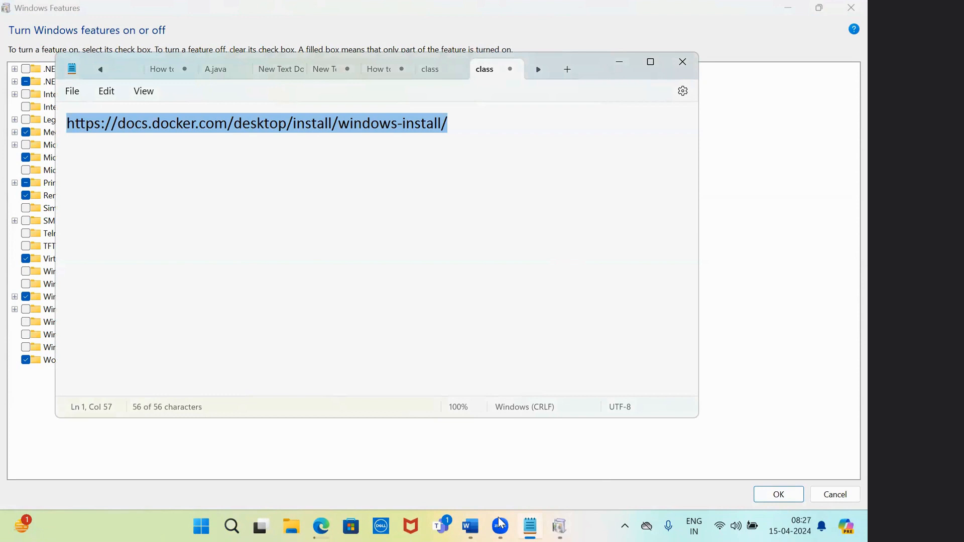
Add an unnumbered line under item c reading '> Select checkbox Windows SubSystem for Linux.'
{"action": "left_click", "coordinate": [471, 526]}
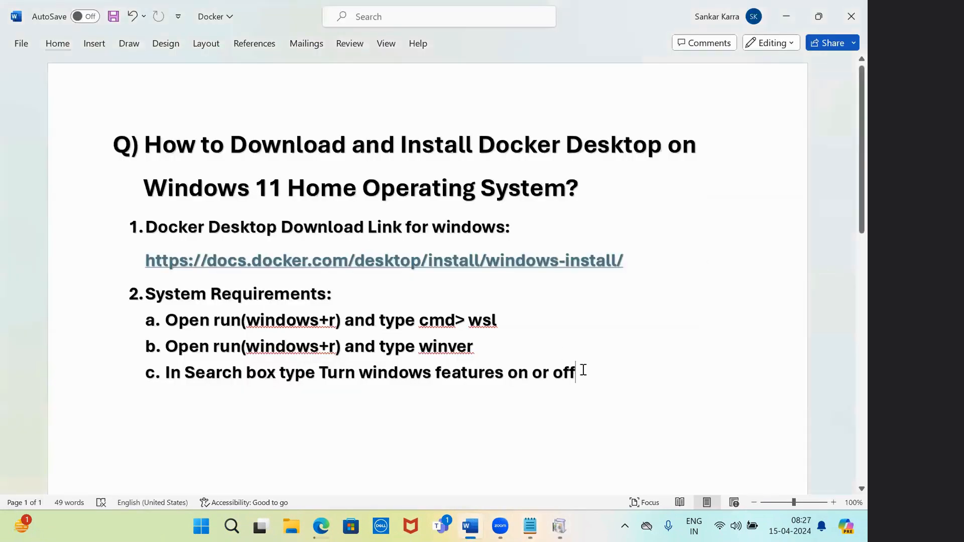
{"action": "type", "text": ">"}
{"action": "key", "text": "Return"}
{"action": "key", "text": "BackSpace"}
{"action": "type", "text": "select"}
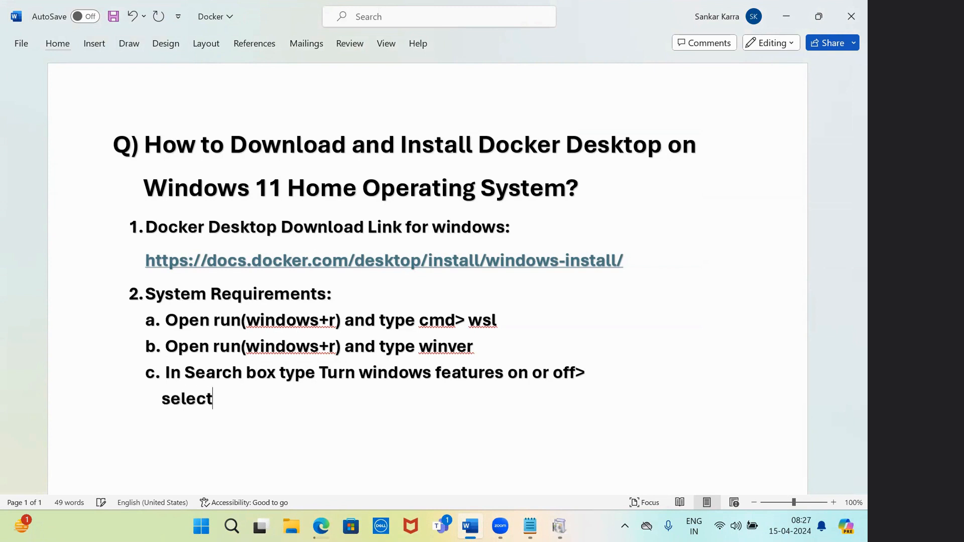
{"action": "type", "text": " checkbox "}
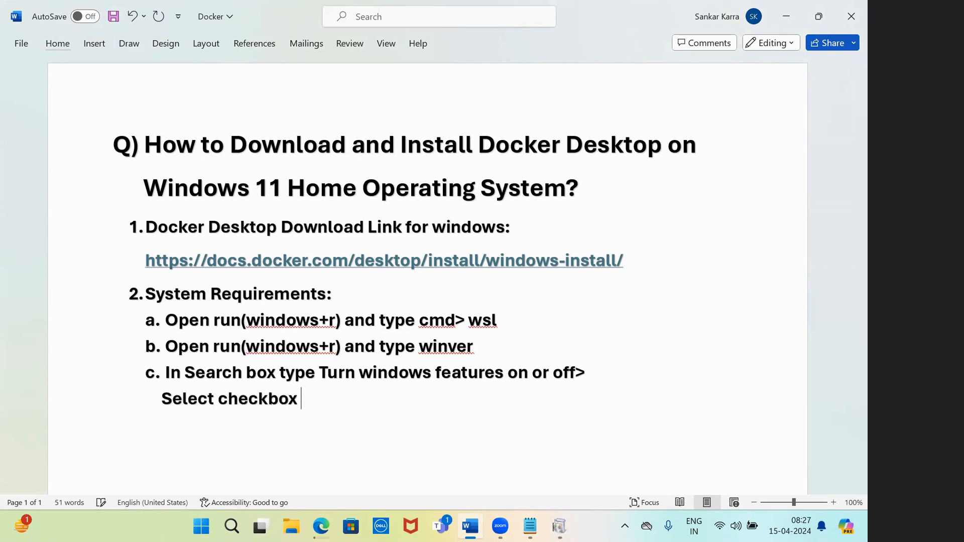
{"action": "type", "text": "windows Sy"}
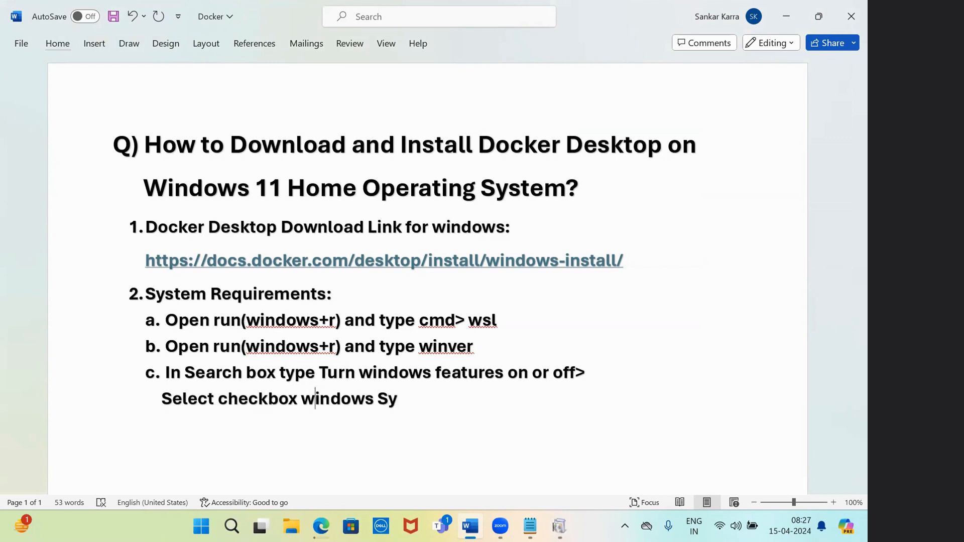
{"action": "key", "text": "BackSpace"}
{"action": "type", "text": "W"}
{"action": "key", "text": "End"}
{"action": "key", "text": "BackSpace"}
{"action": "type", "text": "ubSystem fo"}
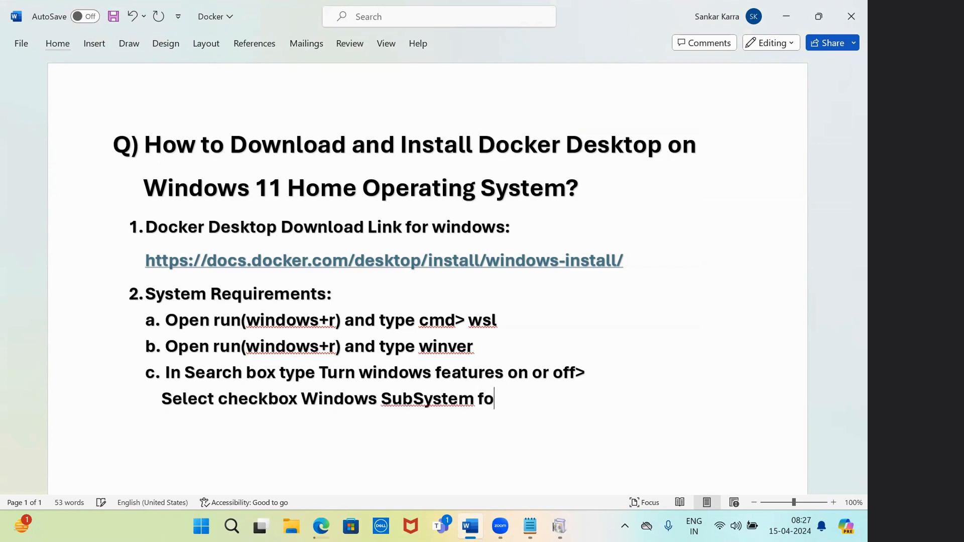
{"action": "type", "text": "r Linux."}
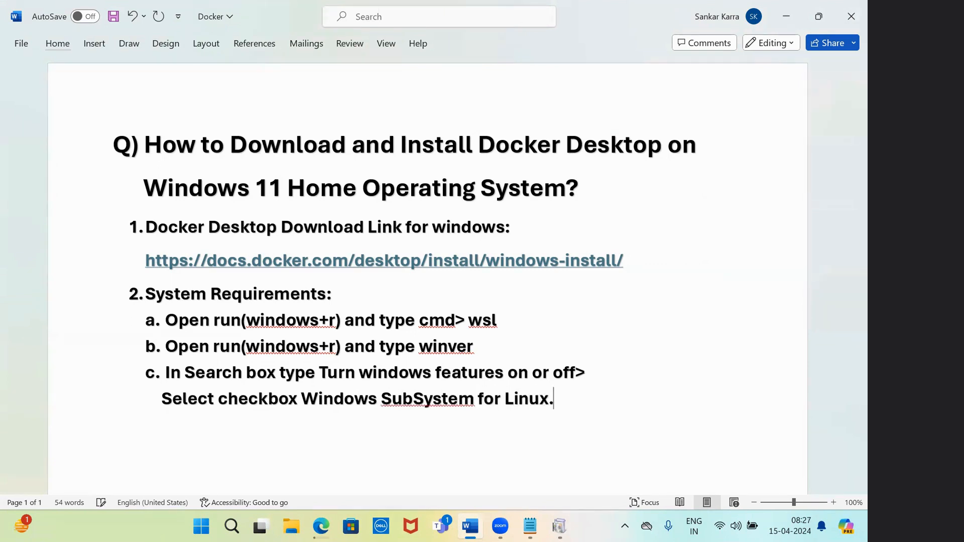
{"action": "left_click", "coordinate": [557, 526]}
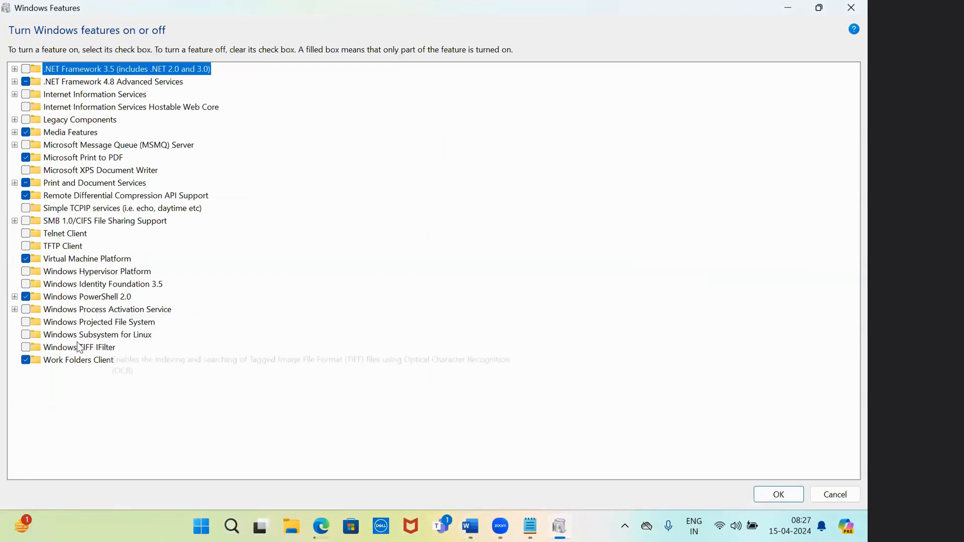
Turn on Windows Subsystem for Linux, apply it, and append '> ok>' to item c in Word
{"action": "left_click", "coordinate": [26, 336]}
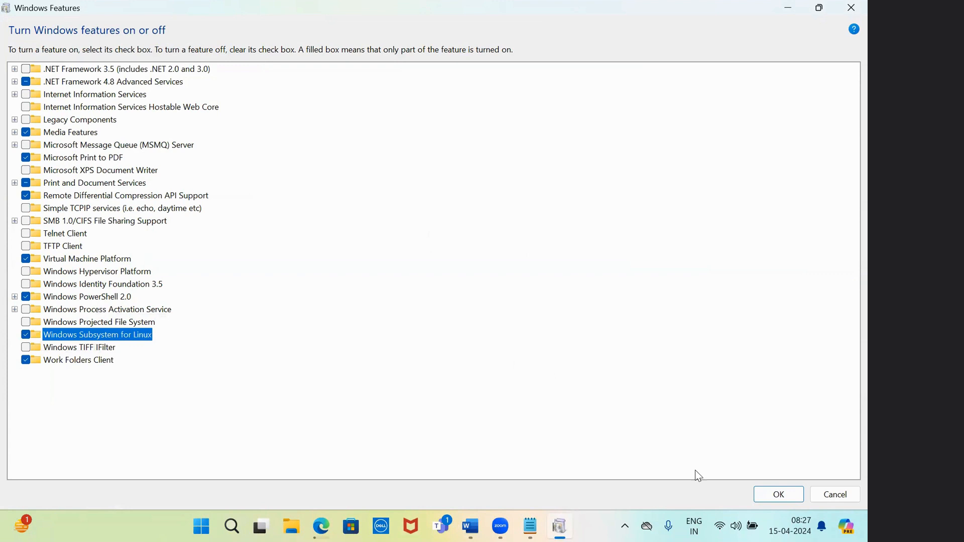
{"action": "left_click", "coordinate": [778, 502]}
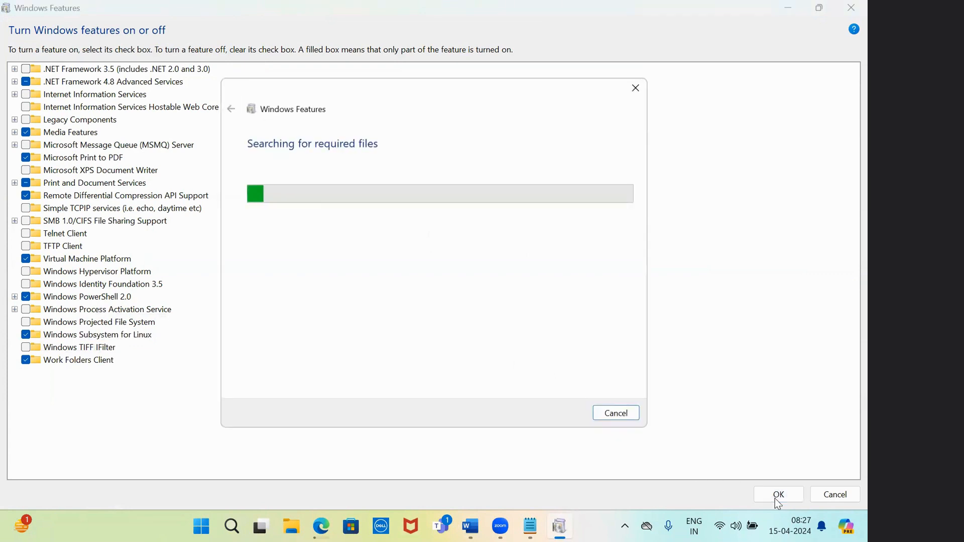
{"action": "left_click", "coordinate": [530, 526]}
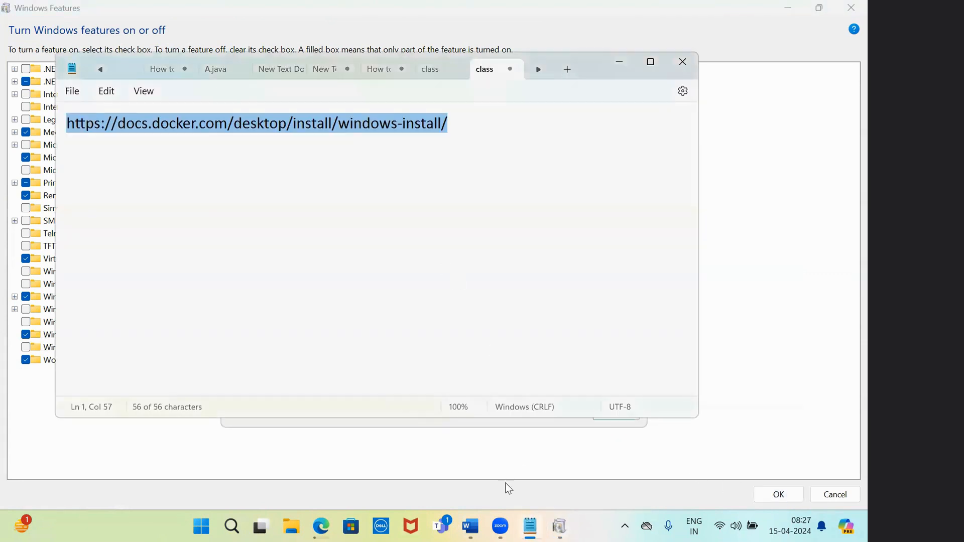
{"action": "left_click", "coordinate": [470, 526]}
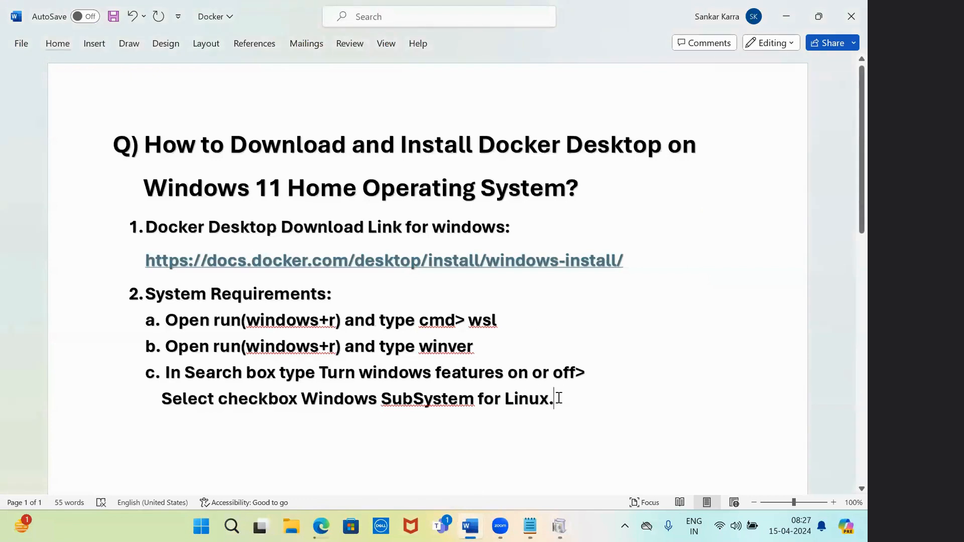
{"action": "key", "text": "BackSpace"}
{"action": "type", "text": "> ok"}
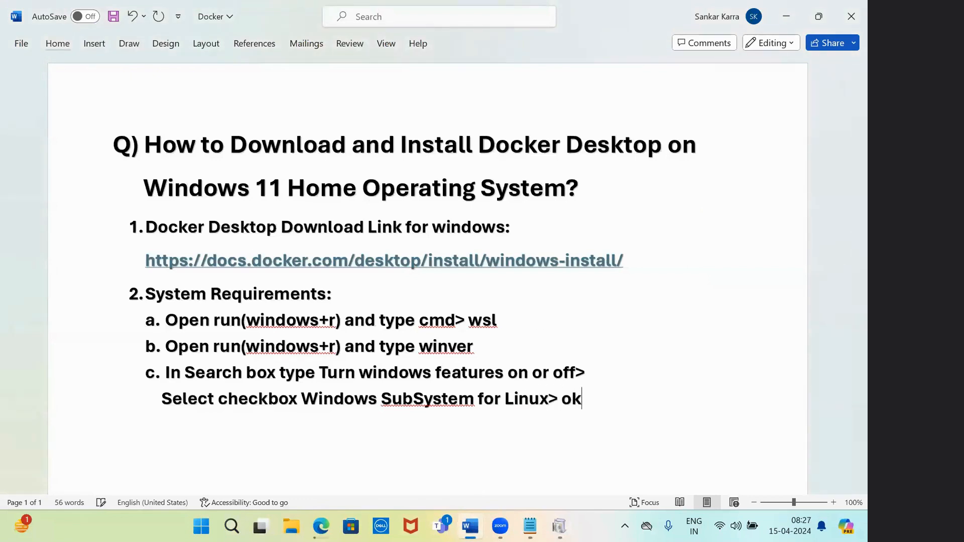
{"action": "type", "text": ">"}
Close the completed-changes Windows Features window choosing Don't restart
{"action": "left_click", "coordinate": [530, 526]}
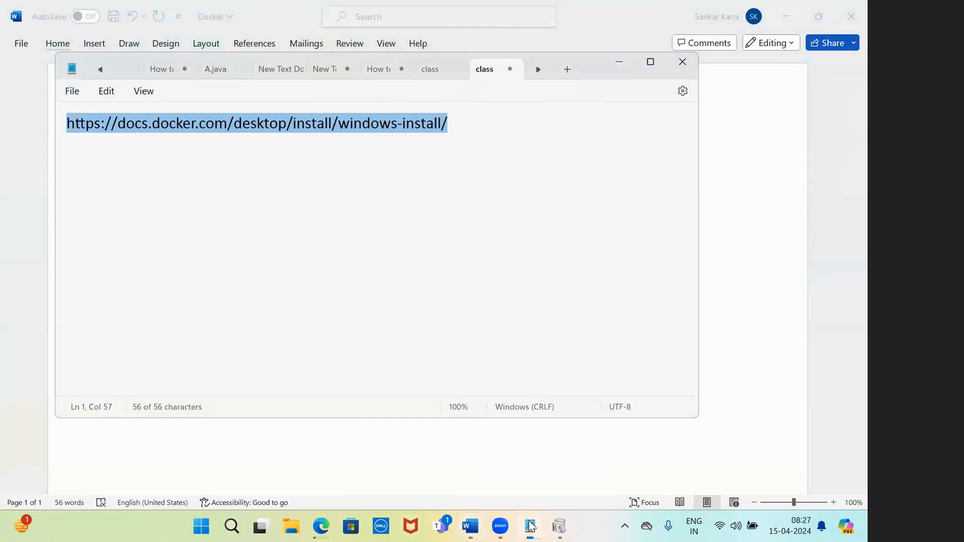
{"action": "left_click", "coordinate": [679, 61]}
{"action": "mouse_move", "coordinate": [560, 524]}
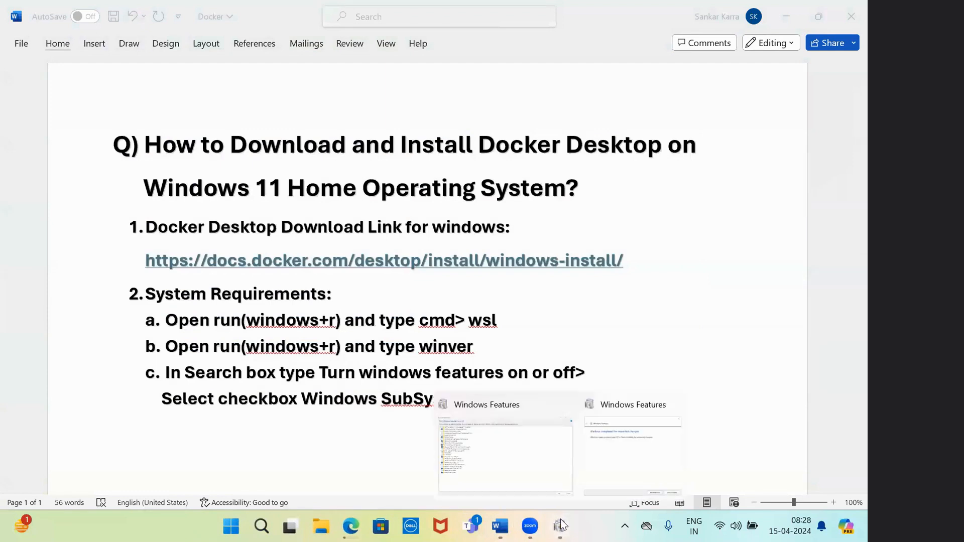
{"action": "left_click", "coordinate": [600, 447]}
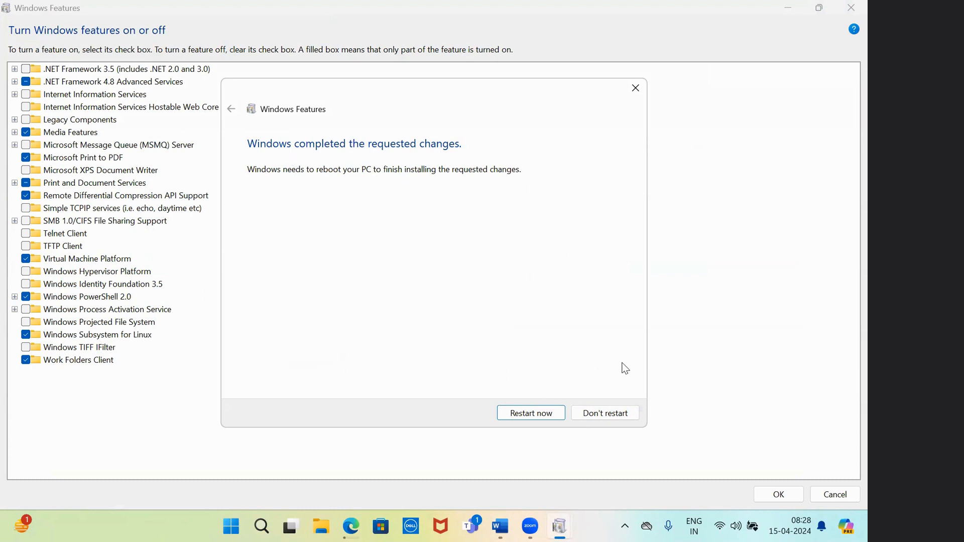
{"action": "left_click", "coordinate": [608, 414]}
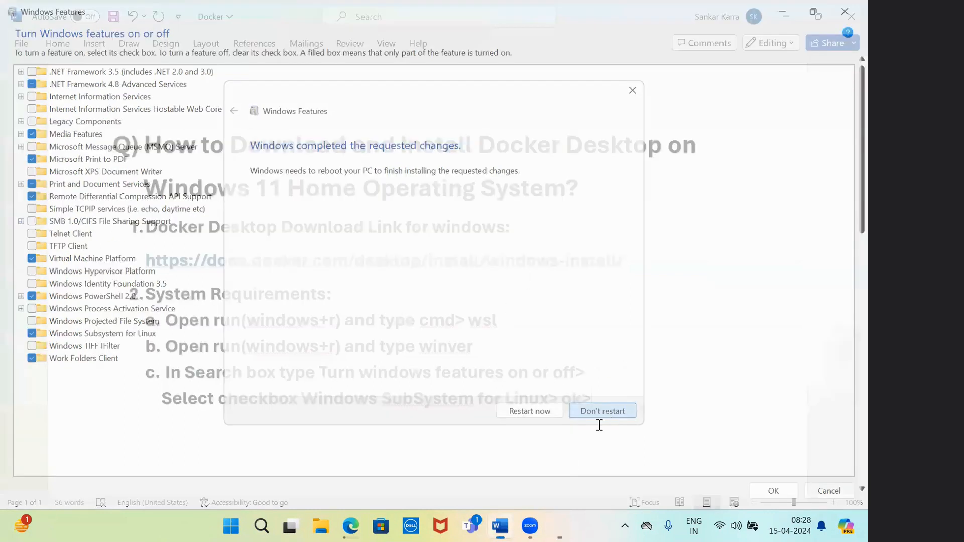
Finish item c with 'Do not restart' and start item 'd.' on a new line
{"action": "type", "text": "Donot"}
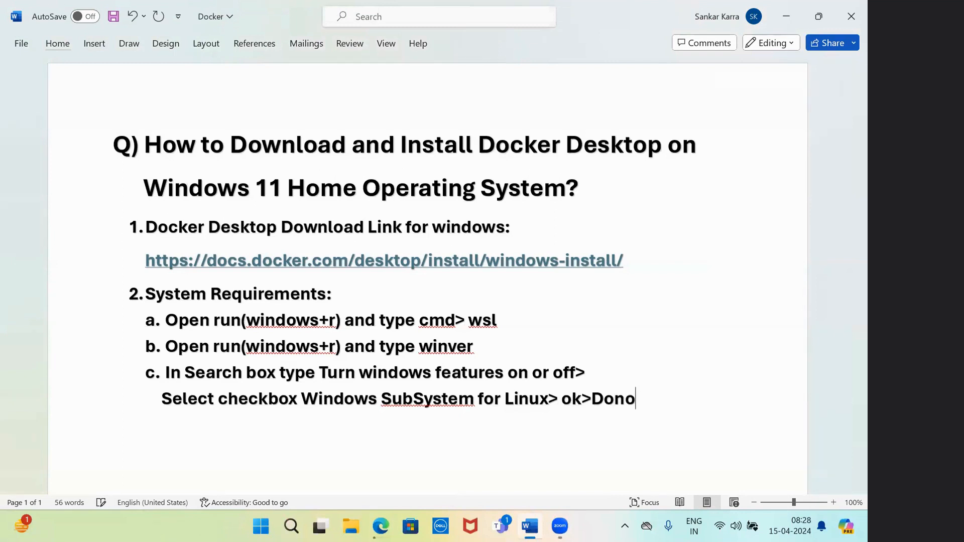
{"action": "key", "text": "BackSpace"}
{"action": "key", "text": "BackSpace"}
{"action": "key", "text": "BackSpace"}
{"action": "key", "text": "BackSpace"}
{"action": "type", "text": "not restart"}
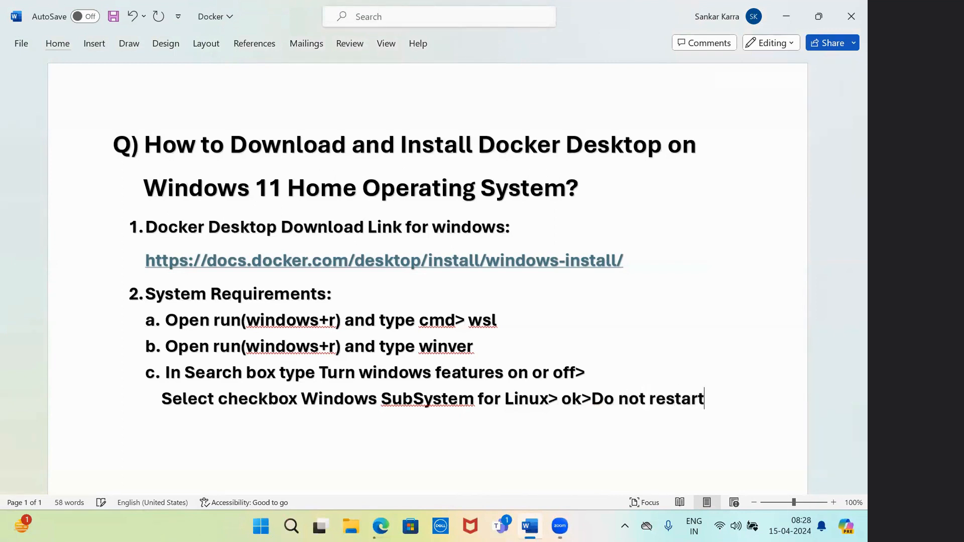
{"action": "key", "text": "Return"}
{"action": "type", "text": "d."}
{"action": "left_click", "coordinate": [381, 526]}
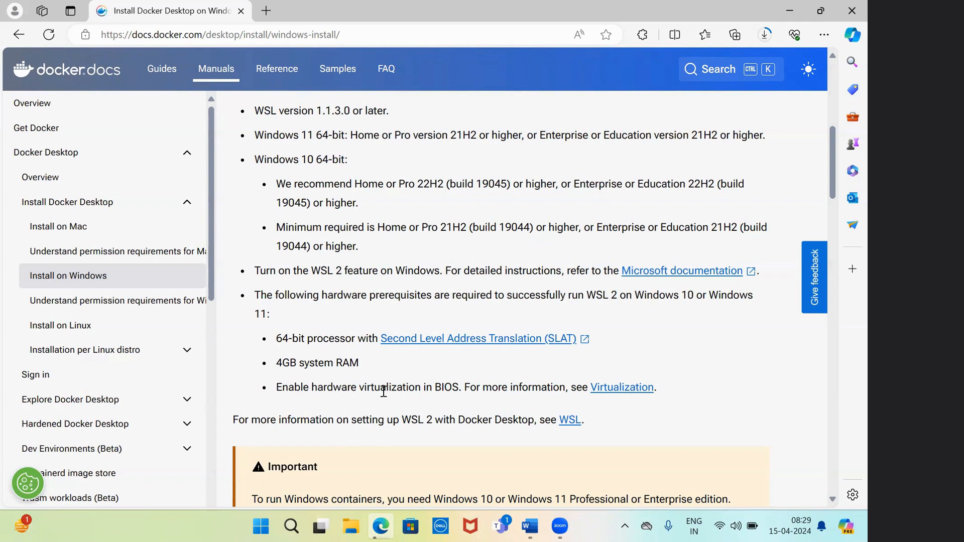
Open Task Manager with Ctrl+Shift+Esc and record 'Ctrl+shift+esc' as item d
{"action": "key", "text": "ctrl+shift+Escape"}
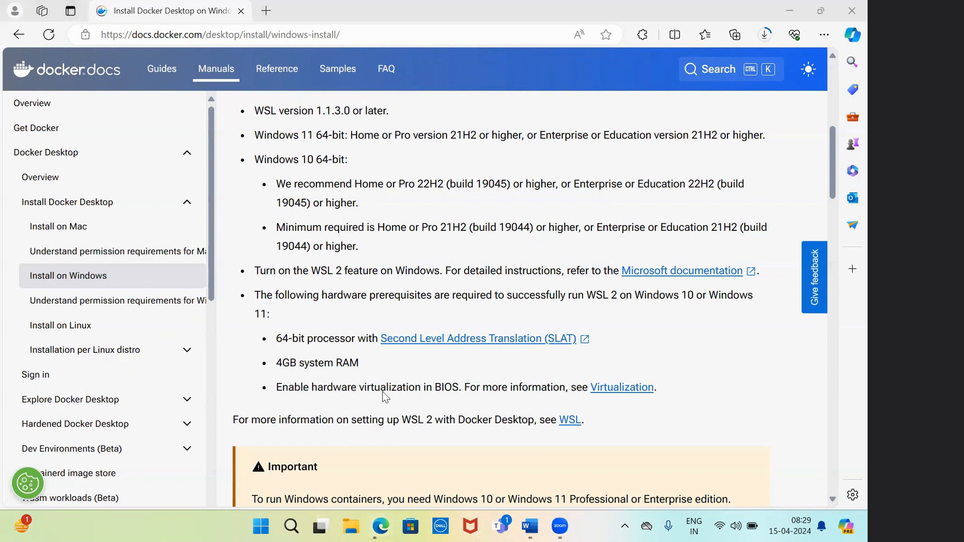
{"action": "left_click", "coordinate": [506, 526]}
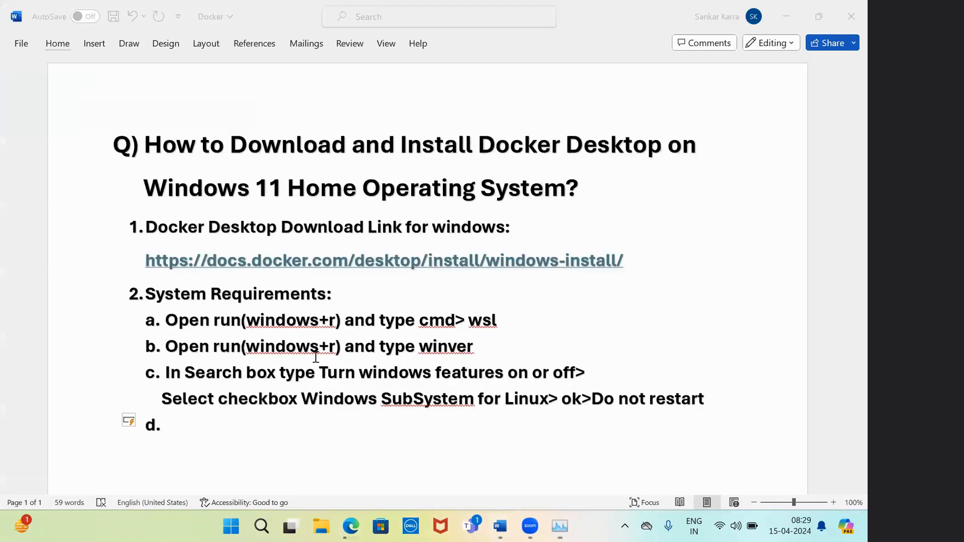
{"action": "type", "text": "ctrl"}
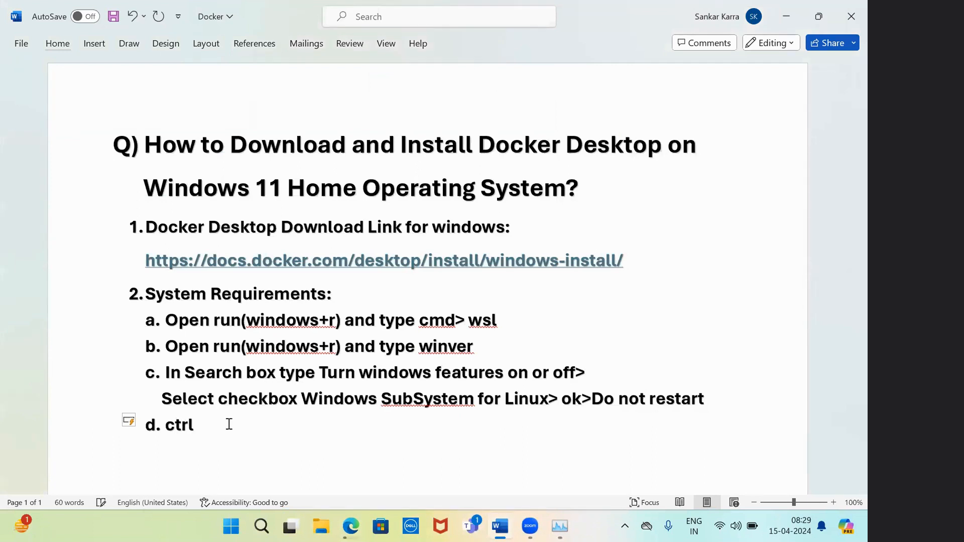
{"action": "type", "text": "+shift_"}
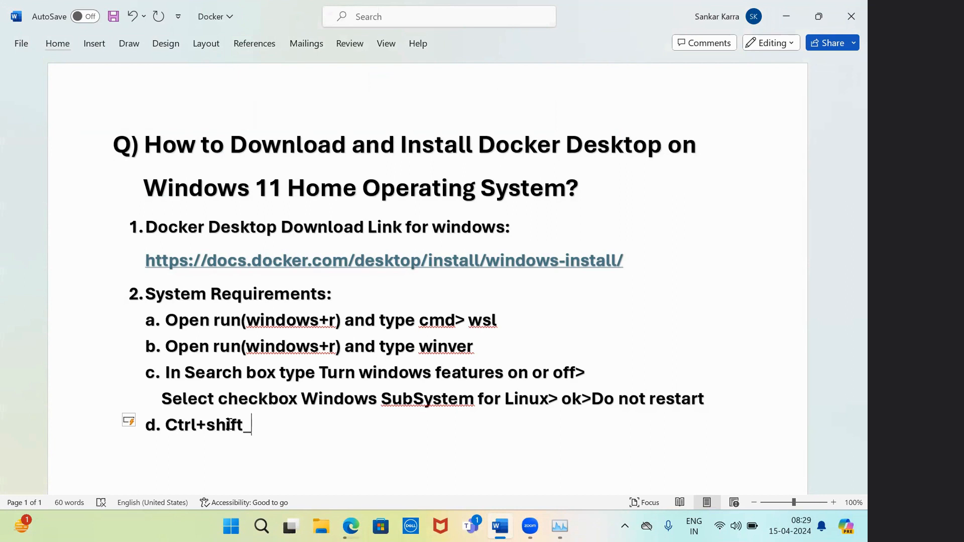
{"action": "type", "text": "esc"}
{"action": "key", "text": "BackSpace"}
{"action": "key", "text": "BackSpace"}
{"action": "key", "text": "BackSpace"}
{"action": "key", "text": "BackSpace"}
{"action": "type", "text": "+esc"}
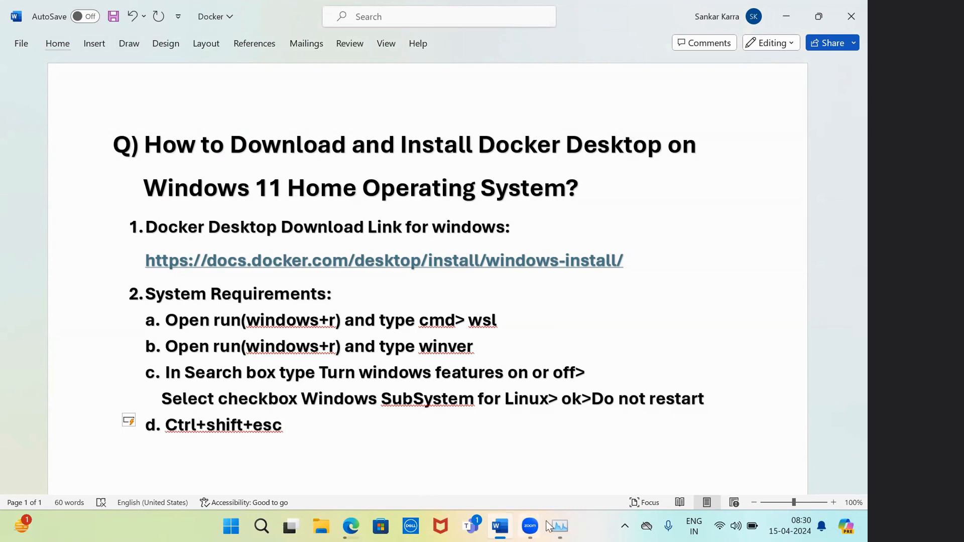
Maximize Task Manager, confirm CPU virtualization is Enabled on the Performance page, then close it
{"action": "left_click", "coordinate": [560, 526]}
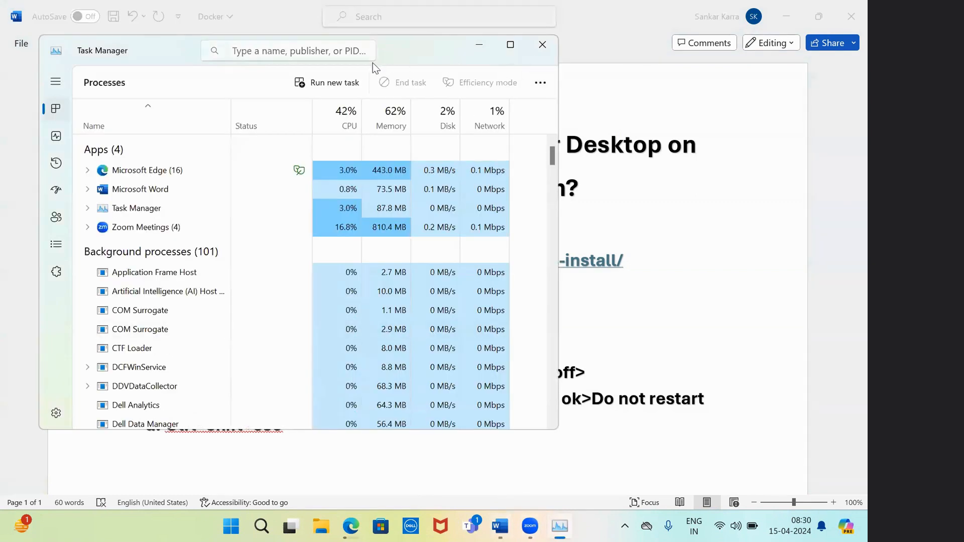
{"action": "double_click", "coordinate": [280, 62]}
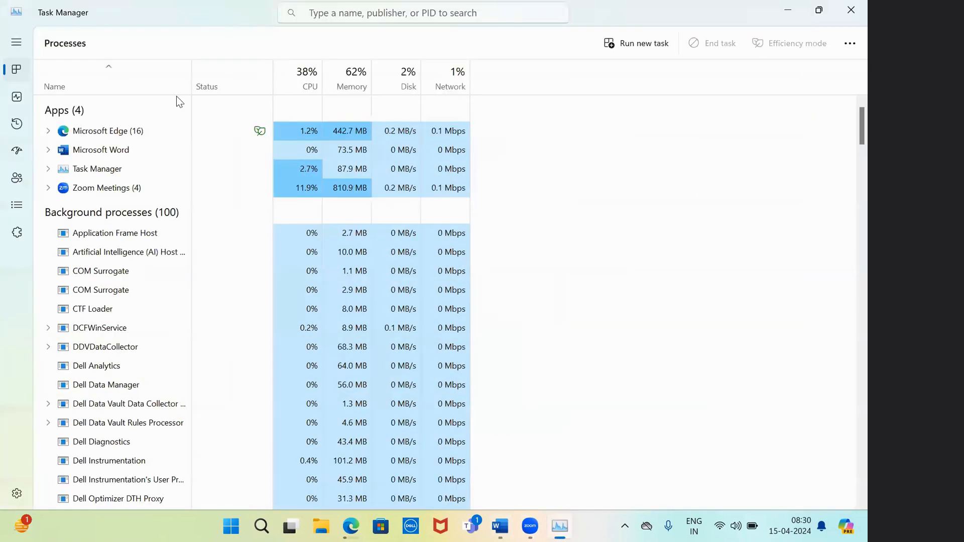
{"action": "left_click", "coordinate": [17, 98]}
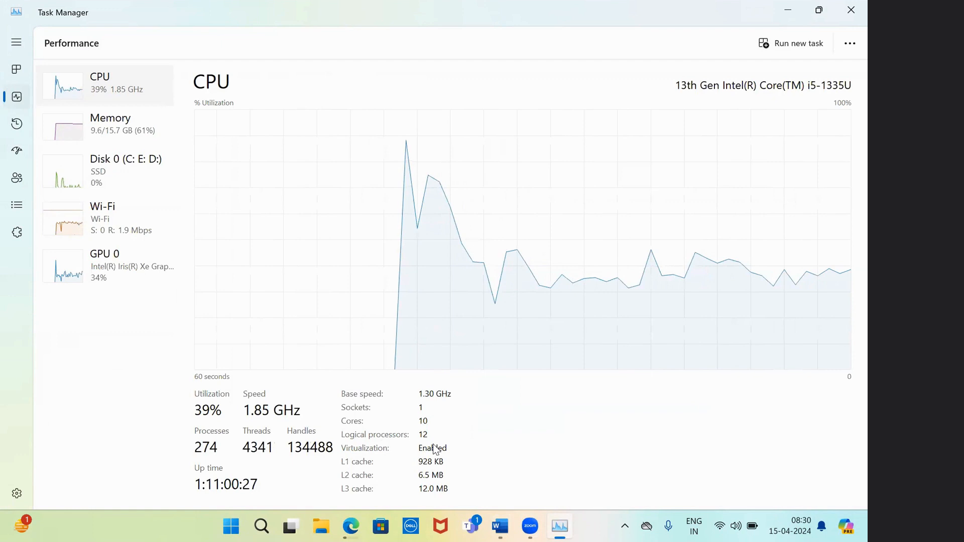
{"action": "left_click", "coordinate": [850, 10]}
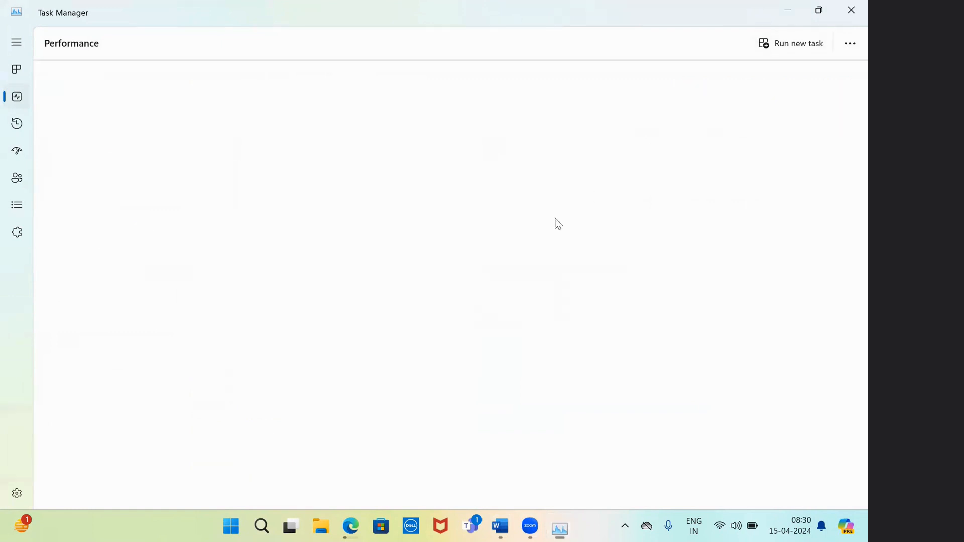
Extend item d to read 'Ctrl+shift+esc > performance>CPU'
{"action": "left_click", "coordinate": [296, 424]}
{"action": "type", "text": "> "}
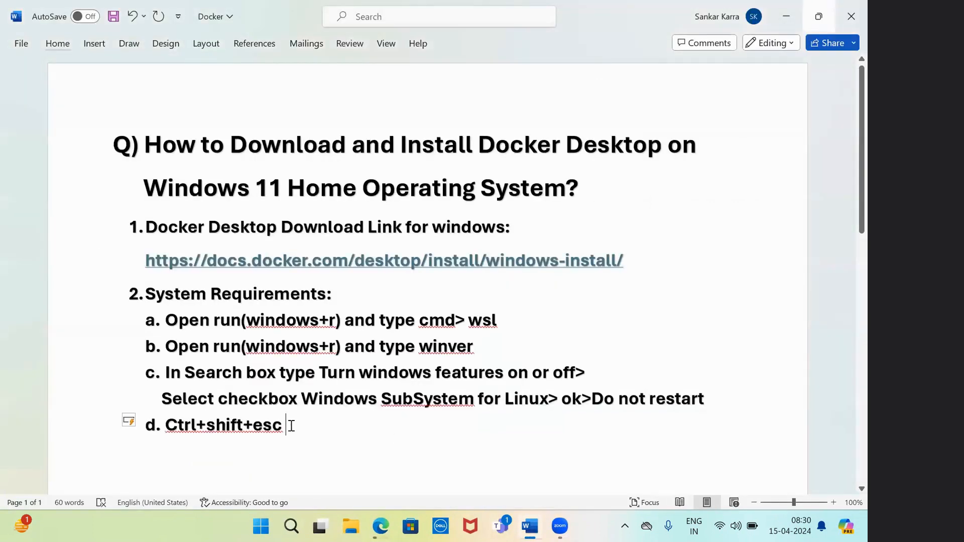
{"action": "type", "text": "perf"}
{"action": "type", "text": "orma"}
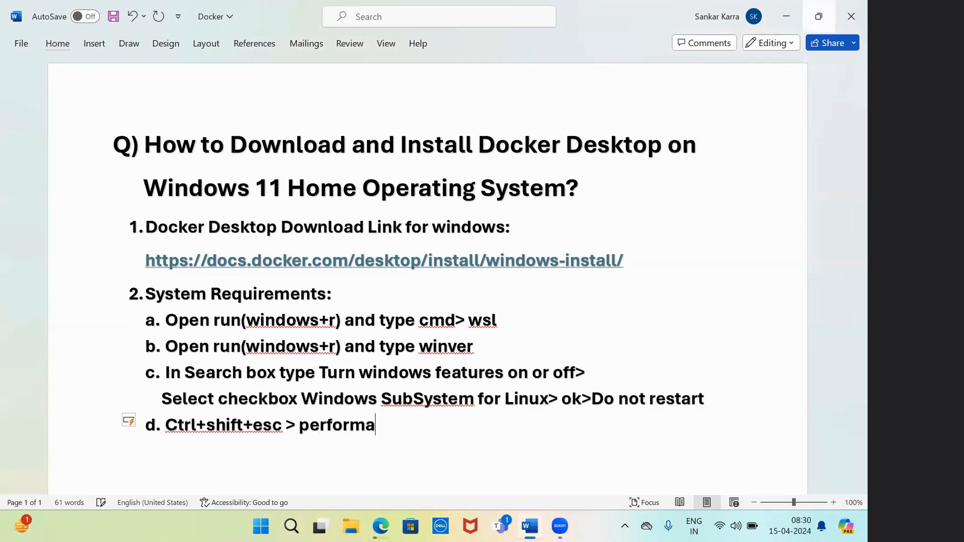
{"action": "type", "text": "nce>CPU"}
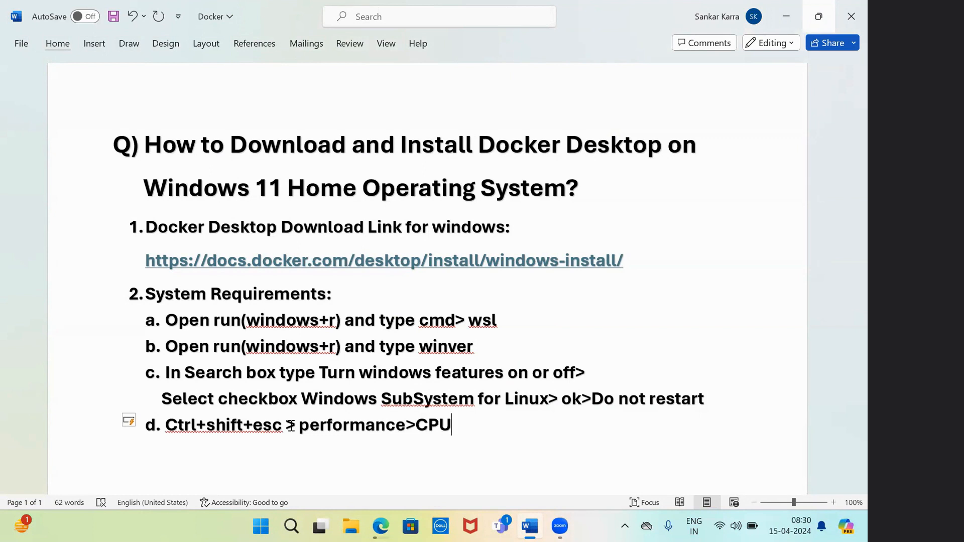
{"action": "left_click", "coordinate": [380, 525]}
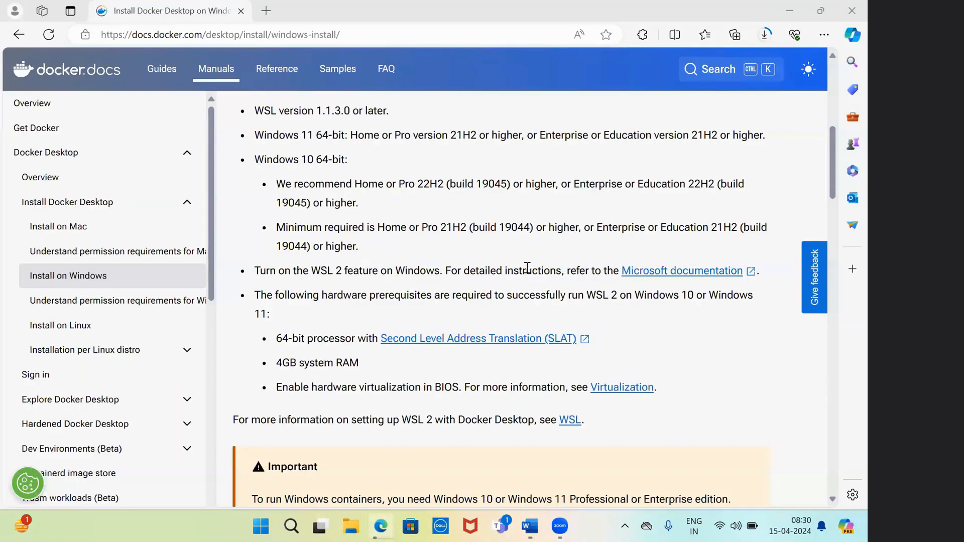
{"action": "scroll", "coordinate": [833, 167], "scroll_direction": "up", "scroll_amount": 5}
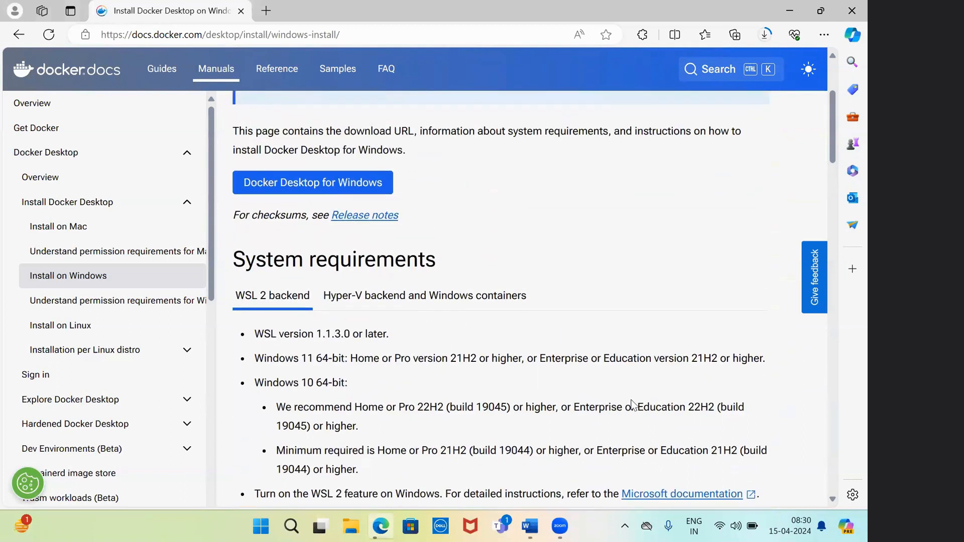
{"action": "left_click", "coordinate": [530, 526]}
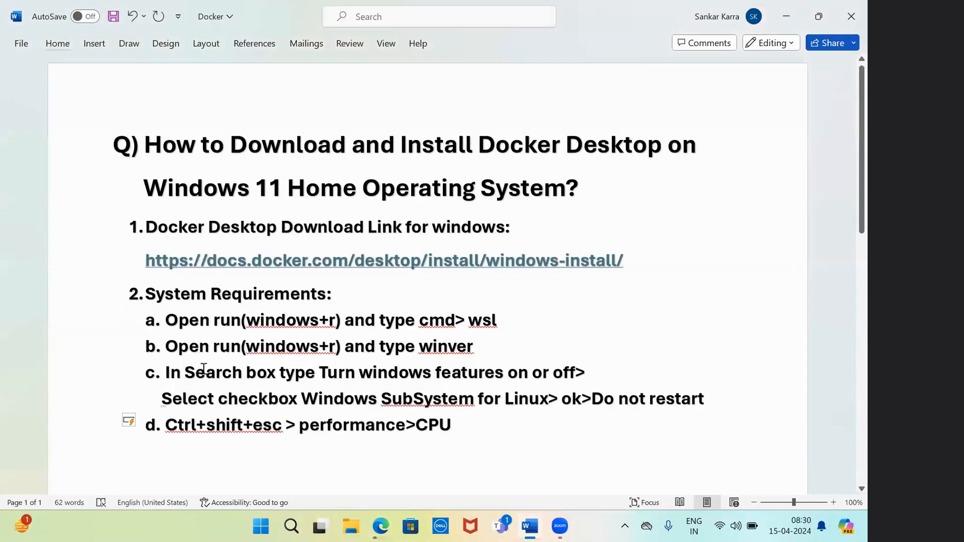
Undo an accidental list indent change, check the installer download in Edge, and open File Explorer
{"action": "left_click_drag", "start_coordinate": [146, 376], "coordinate": [95, 390]}
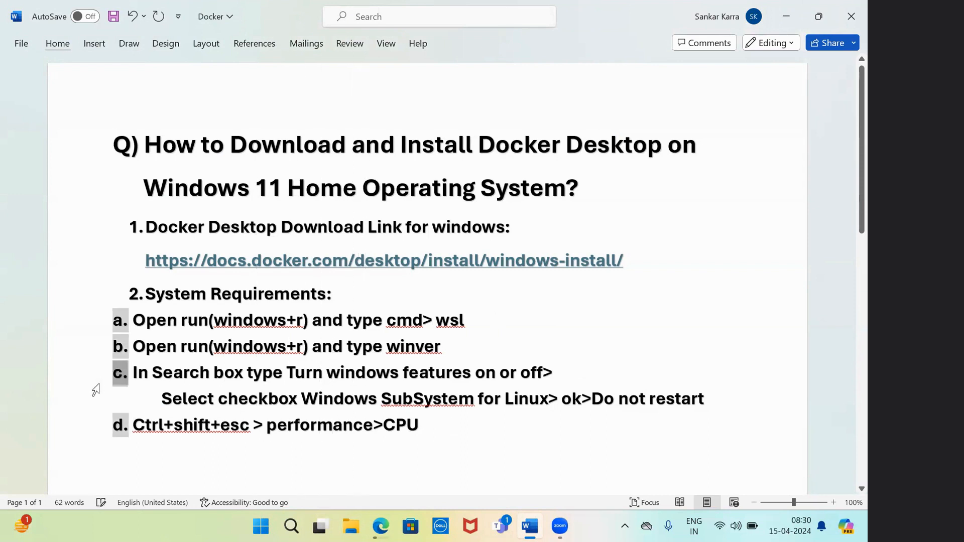
{"action": "key", "text": "ctrl+z"}
{"action": "left_click_drag", "start_coordinate": [163, 373], "coordinate": [592, 374]}
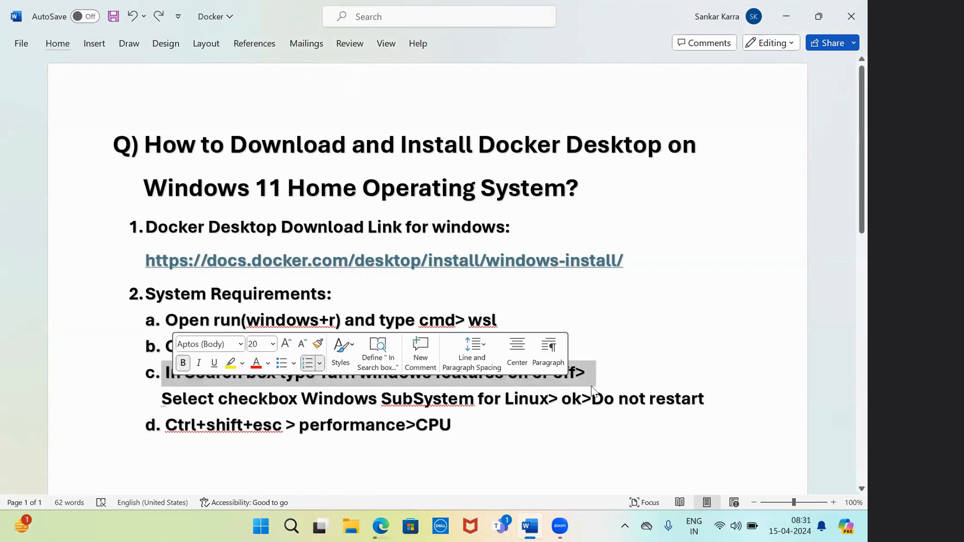
{"action": "left_click", "coordinate": [712, 400]}
{"action": "left_click_drag", "start_coordinate": [321, 373], "coordinate": [577, 373]}
{"action": "left_click", "coordinate": [576, 372]}
{"action": "left_click", "coordinate": [381, 525]}
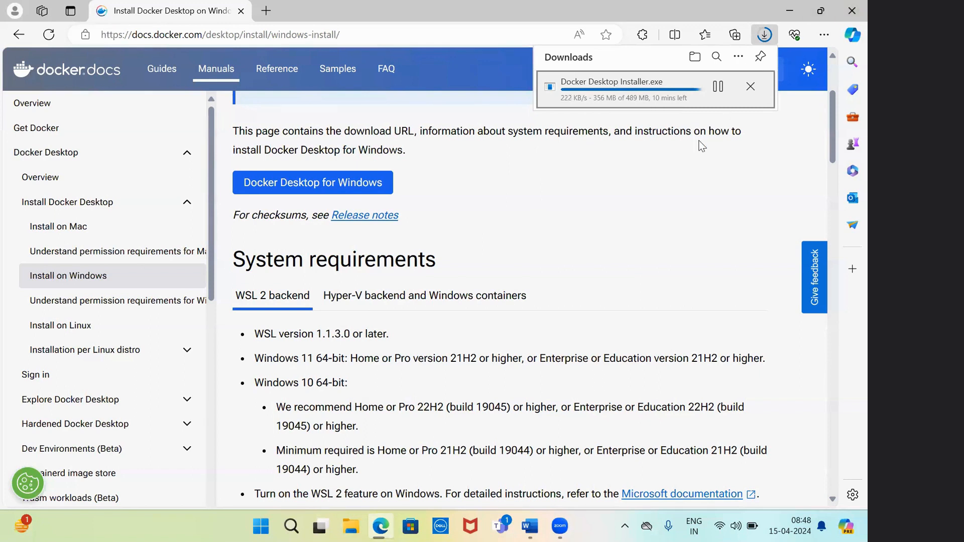
{"action": "left_click", "coordinate": [350, 526]}
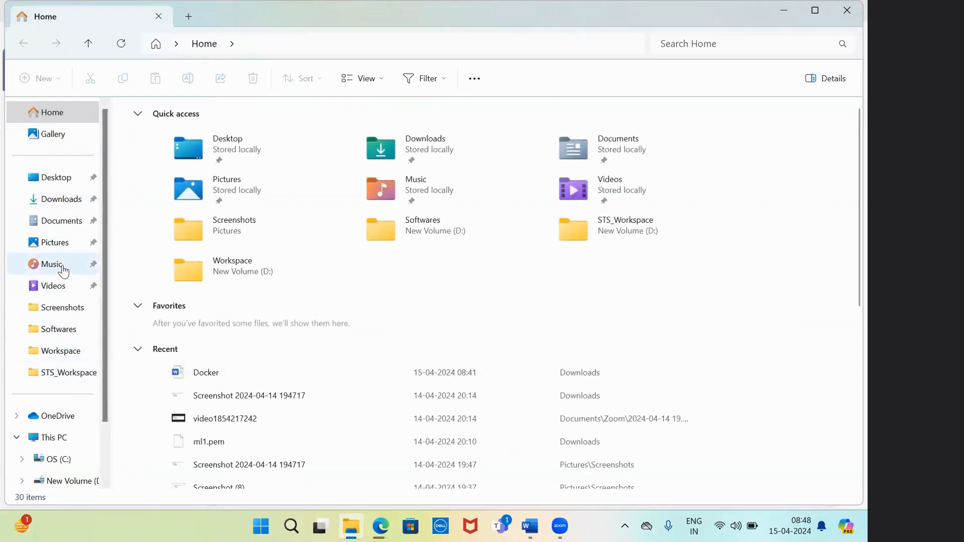
Go to the Softwares folder on New Volume (D:)
{"action": "left_click", "coordinate": [67, 372]}
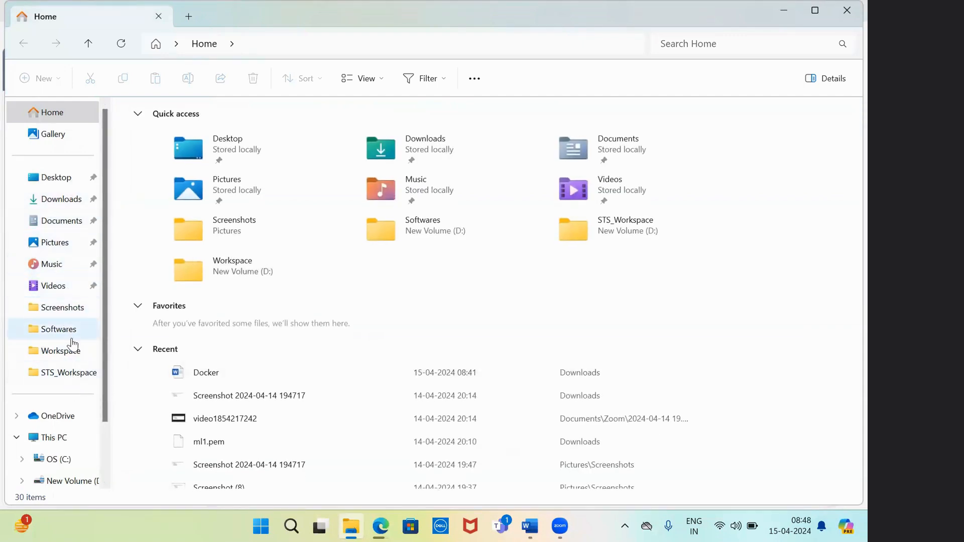
{"action": "left_click", "coordinate": [69, 480]}
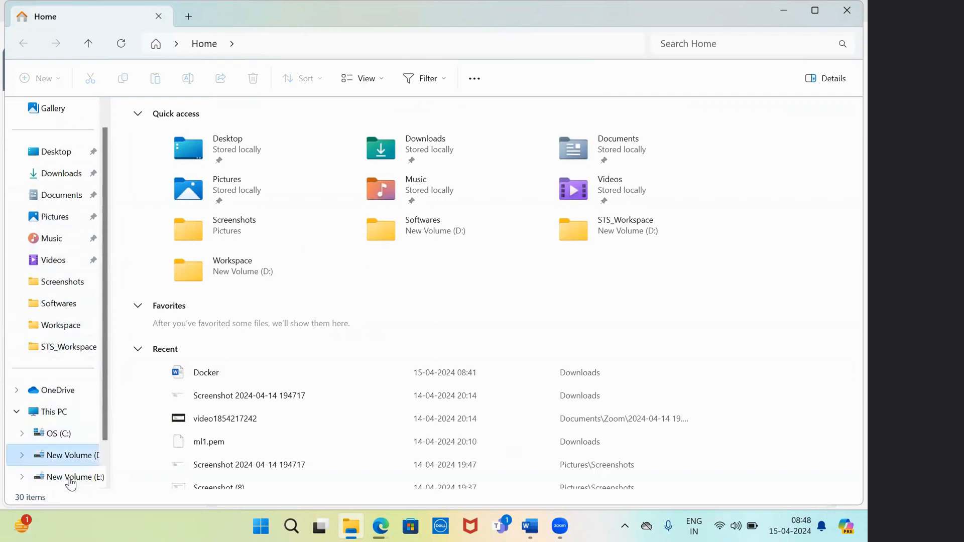
{"action": "double_click", "coordinate": [197, 174]}
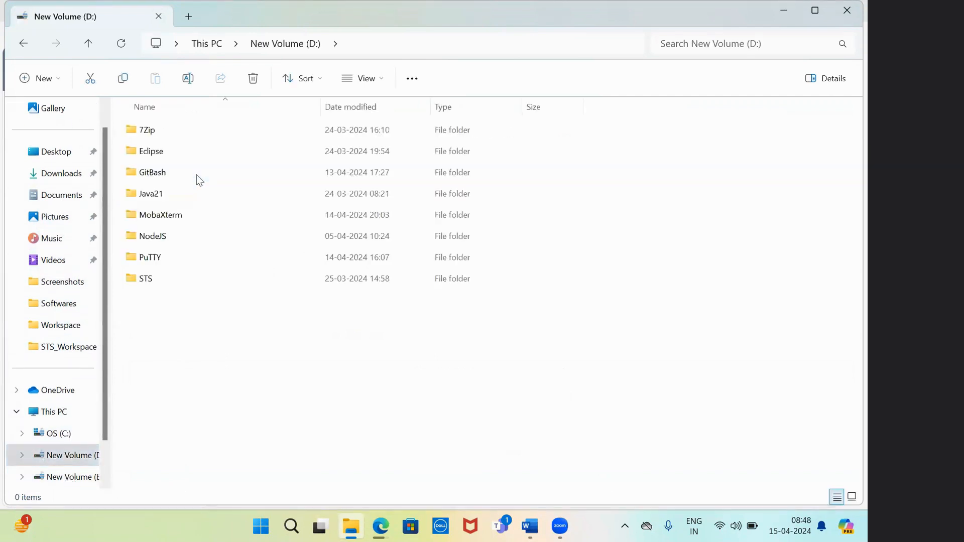
Create and open a new folder named DockerDestkop, then view Edge's download list
{"action": "right_click", "coordinate": [165, 330]}
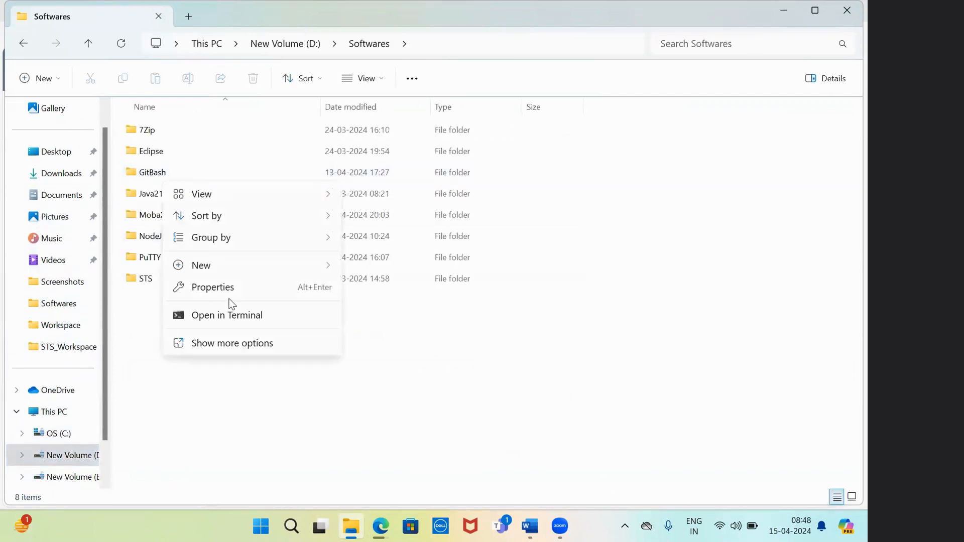
{"action": "mouse_move", "coordinate": [297, 266]}
{"action": "left_click", "coordinate": [392, 269]}
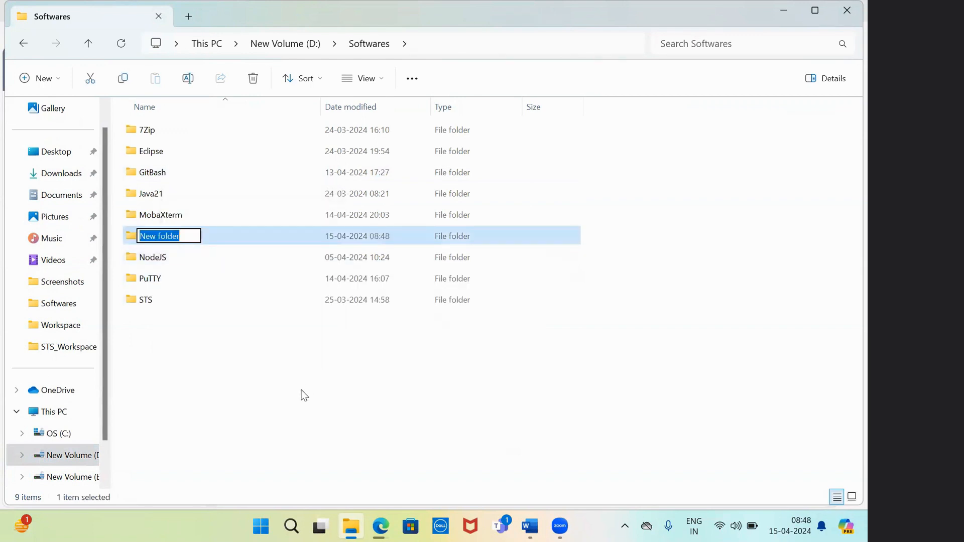
{"action": "type", "text": "Docke"}
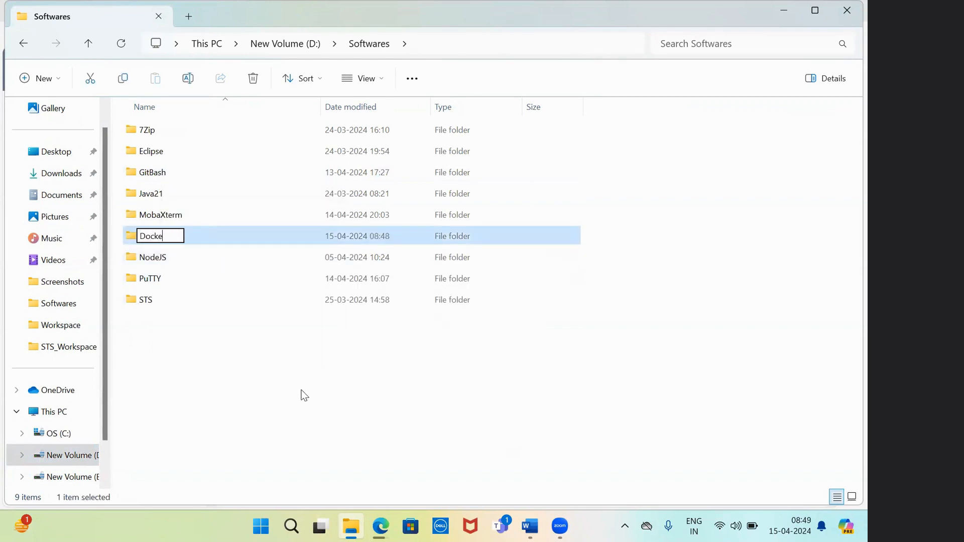
{"action": "type", "text": "rDestkop"}
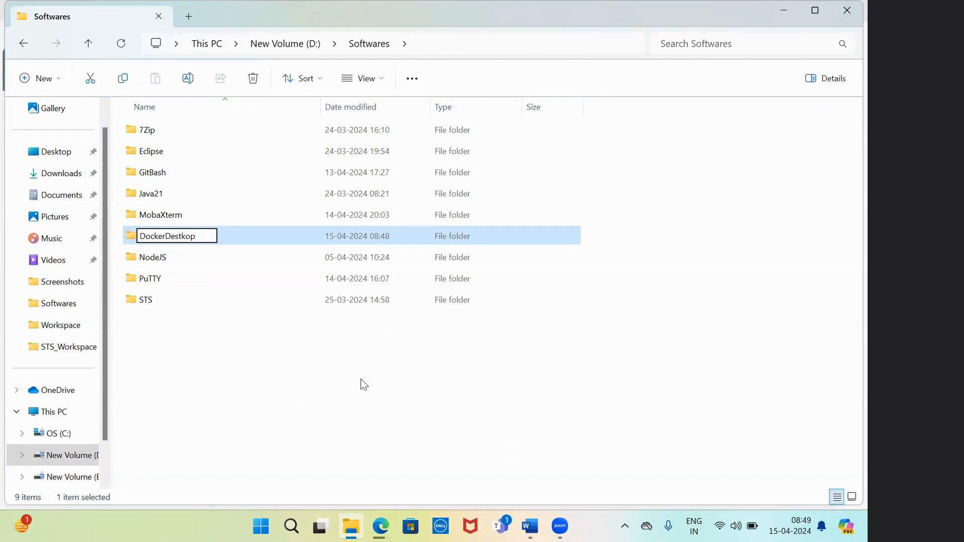
{"action": "key", "text": "Return"}
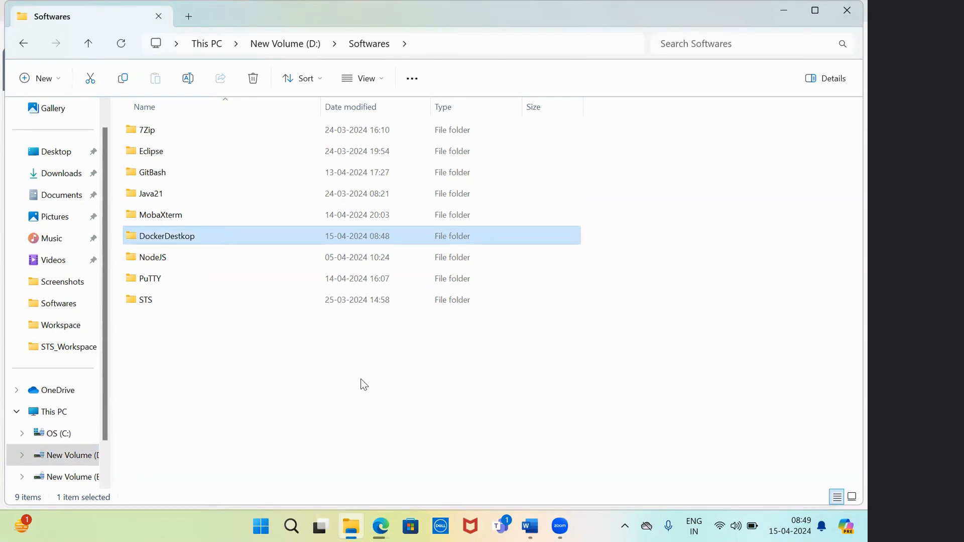
{"action": "double_click", "coordinate": [195, 158]}
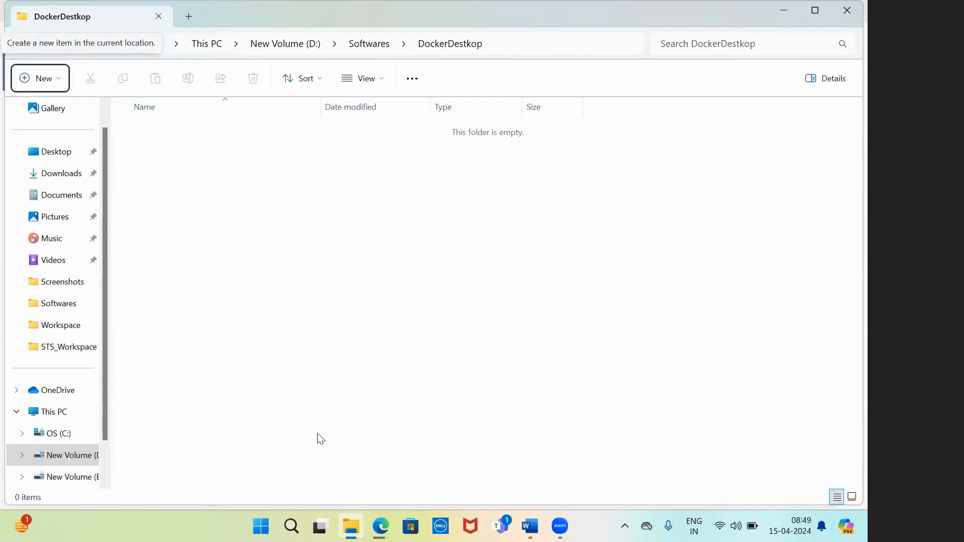
{"action": "left_click", "coordinate": [381, 526]}
{"action": "mouse_move", "coordinate": [664, 103]}
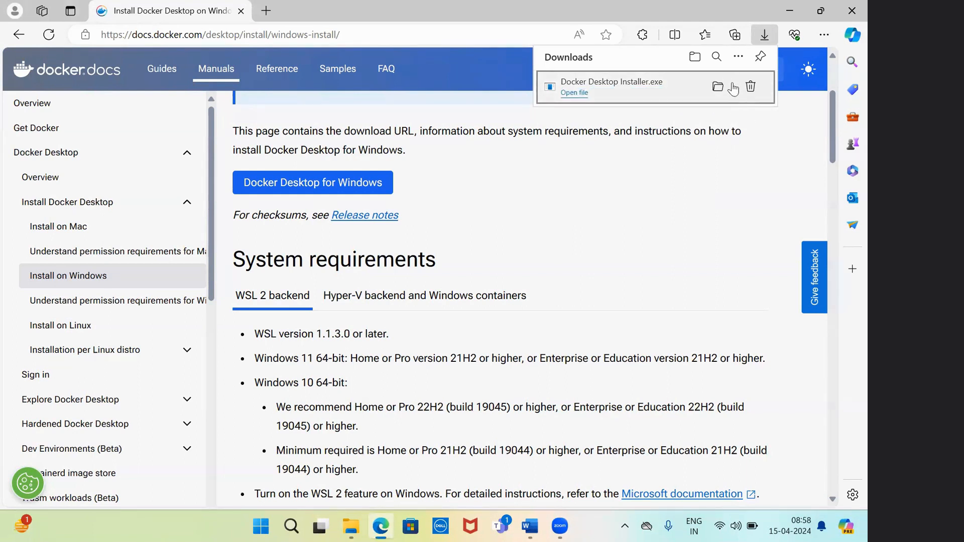
Move Docker Desktop Installer from Downloads into the DockerDestkop folder
{"action": "left_click", "coordinate": [718, 86]}
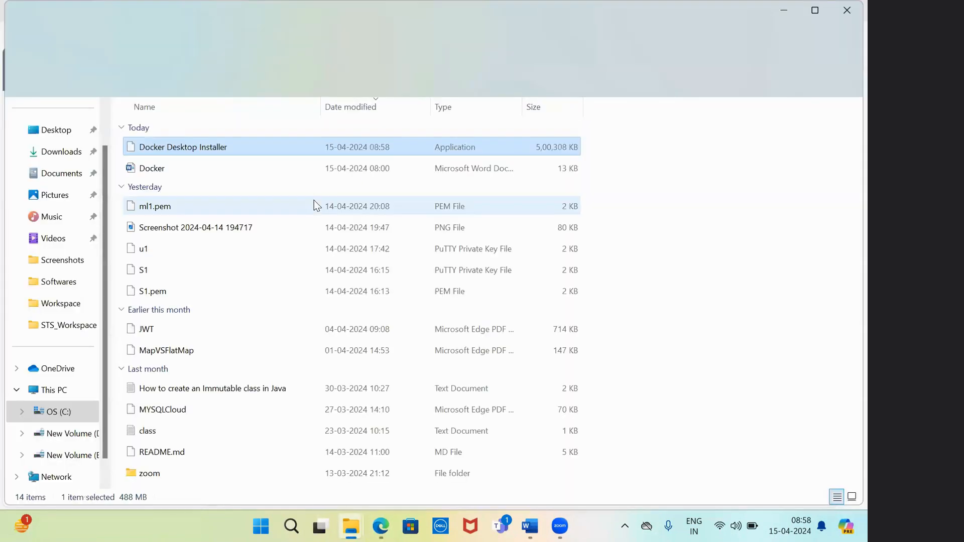
{"action": "key", "text": "ctrl+x"}
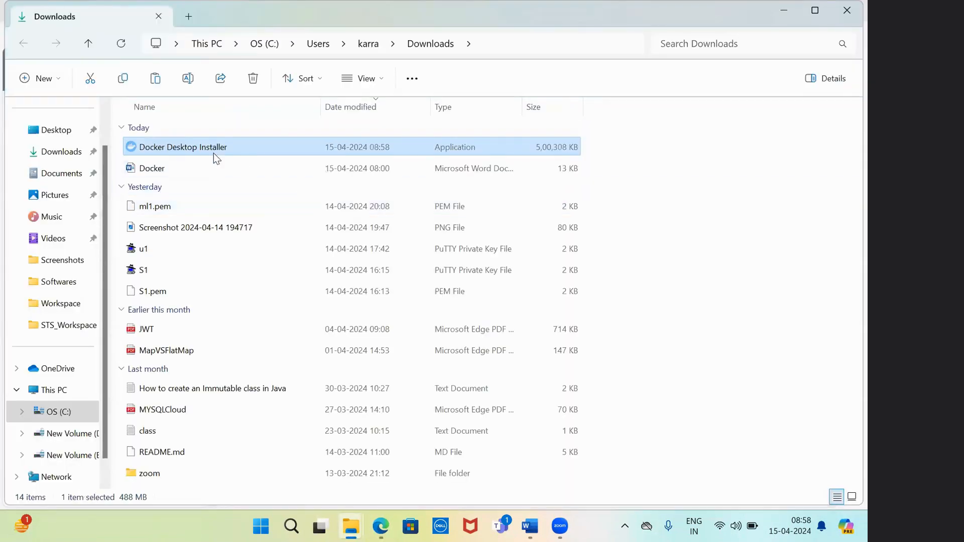
{"action": "mouse_move", "coordinate": [350, 526]}
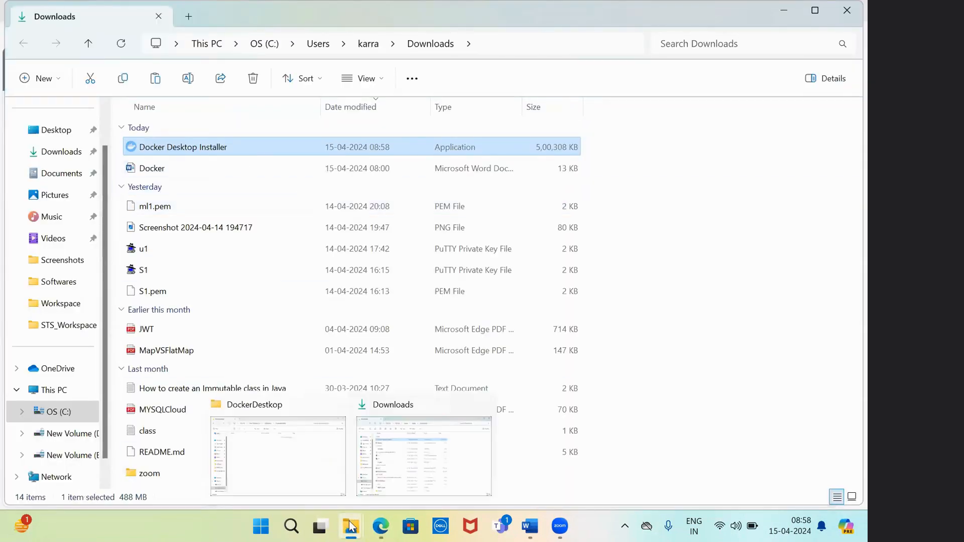
{"action": "left_click", "coordinate": [308, 456]}
{"action": "key", "text": "ctrl+v"}
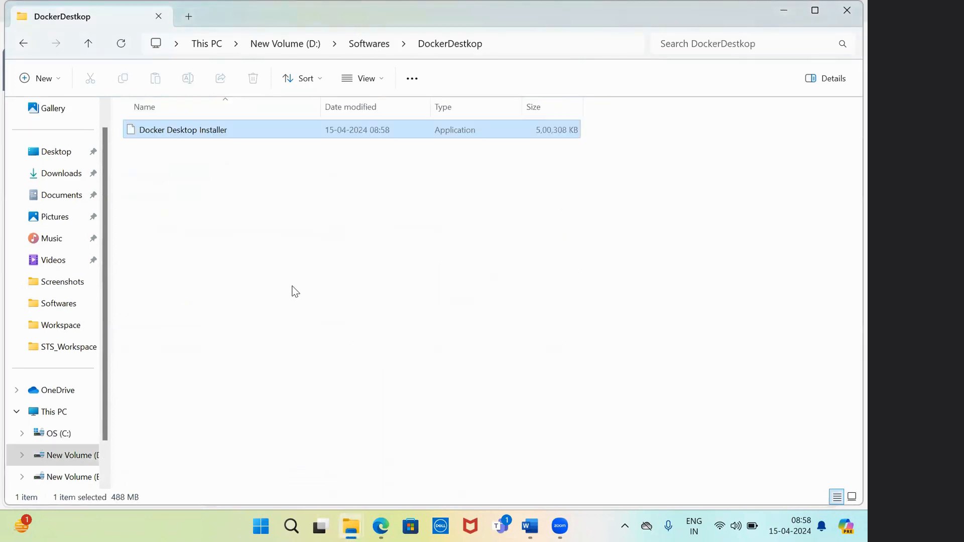
Run the installer as administrator and minimize the folder window
{"action": "right_click", "coordinate": [191, 131]}
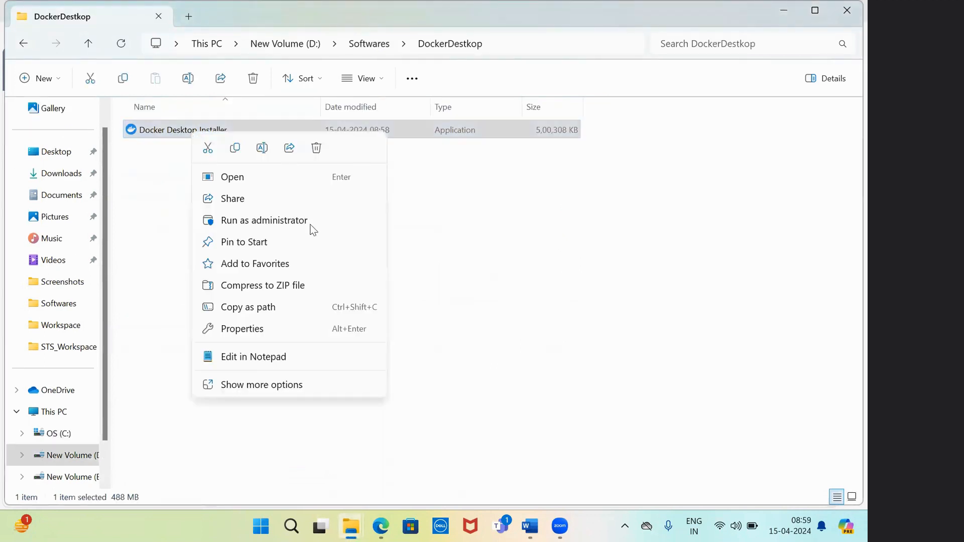
{"action": "left_click", "coordinate": [280, 385]}
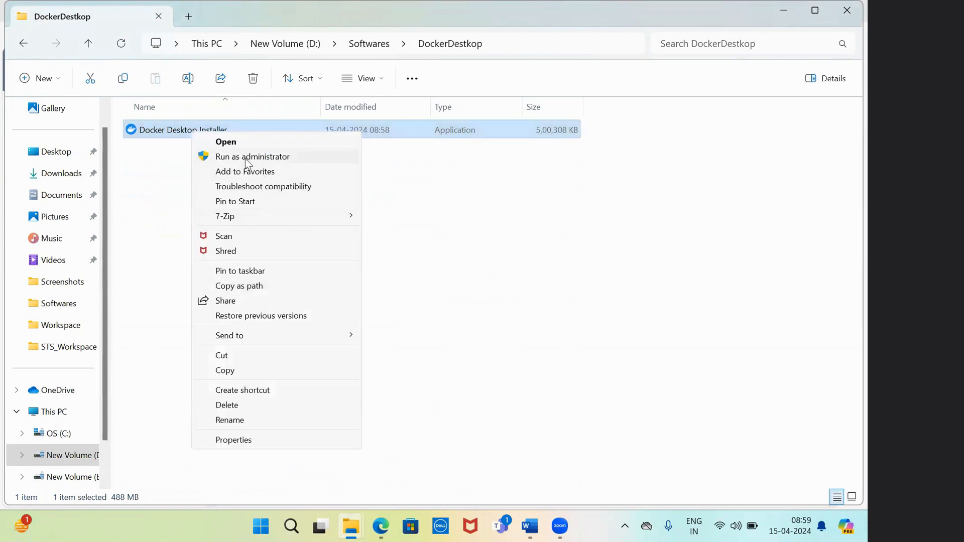
{"action": "left_click", "coordinate": [245, 157]}
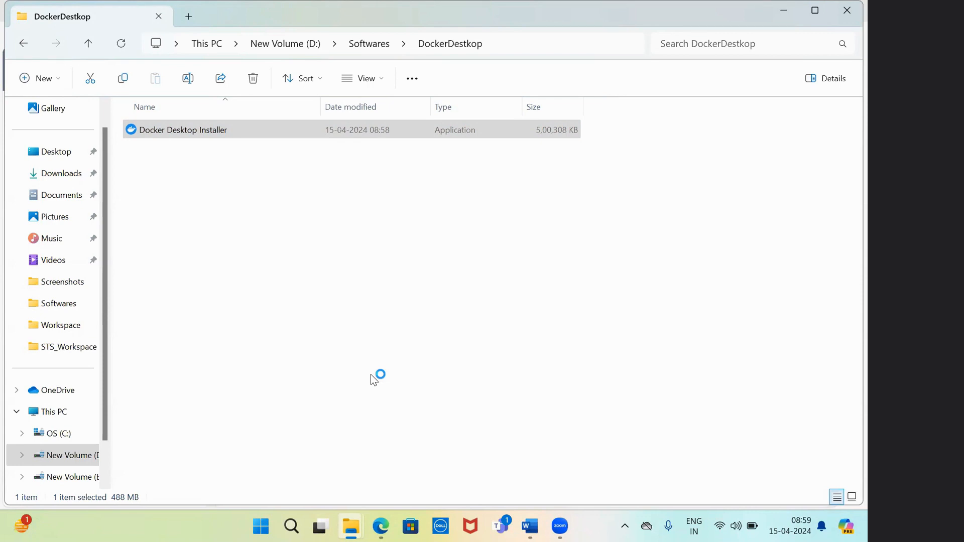
{"action": "left_click", "coordinate": [787, 9]}
Minimize Explorer, Edge and Word, and maximize the installer on its Configuration page
{"action": "left_click", "coordinate": [788, 8]}
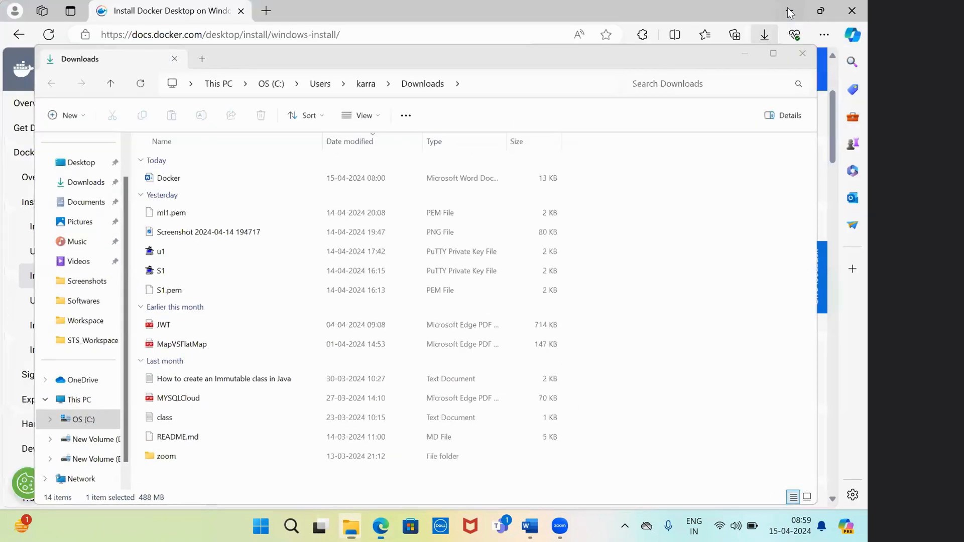
{"action": "left_click", "coordinate": [787, 9]}
{"action": "left_click", "coordinate": [788, 9]}
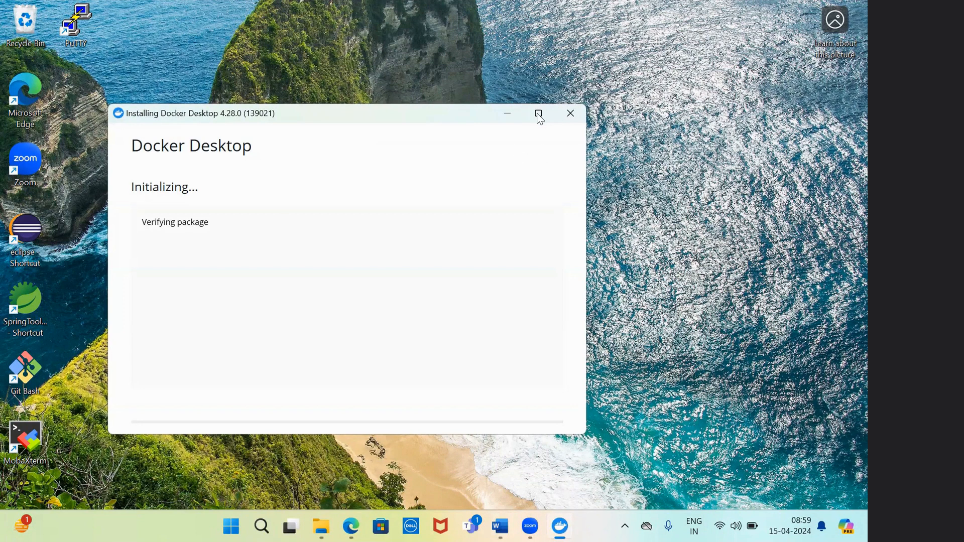
{"action": "left_click", "coordinate": [538, 114]}
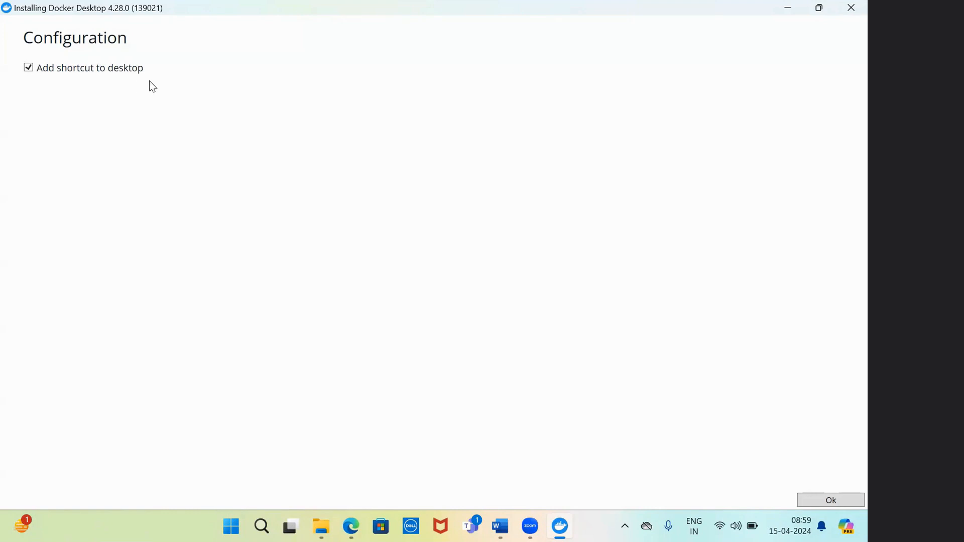
Accept the default configuration, let Docker Desktop 4.28.0 install, then close the installer and log out
{"action": "left_click", "coordinate": [827, 502]}
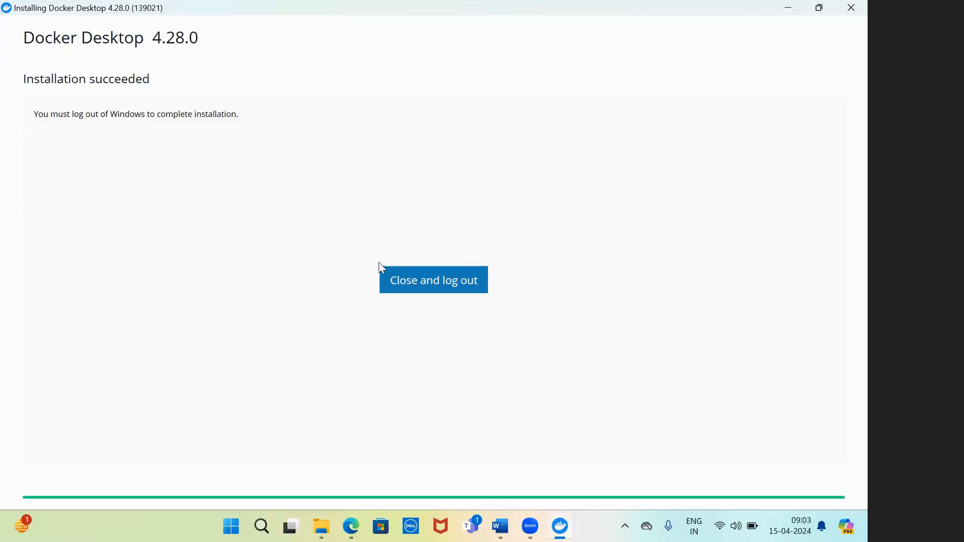
{"action": "left_click", "coordinate": [453, 281]}
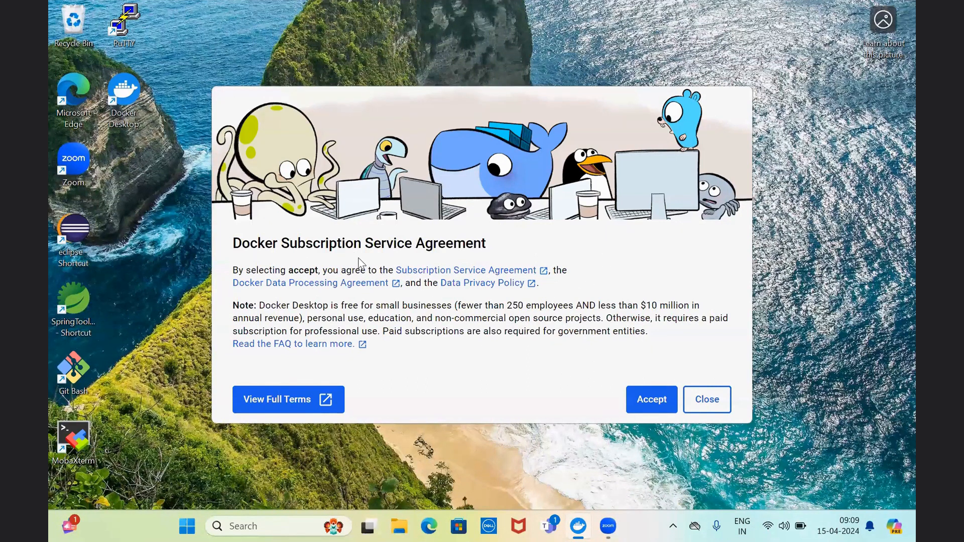
Accept the Docker Subscription Service Agreement and finish setup with the recommended settings
{"action": "left_click", "coordinate": [652, 400]}
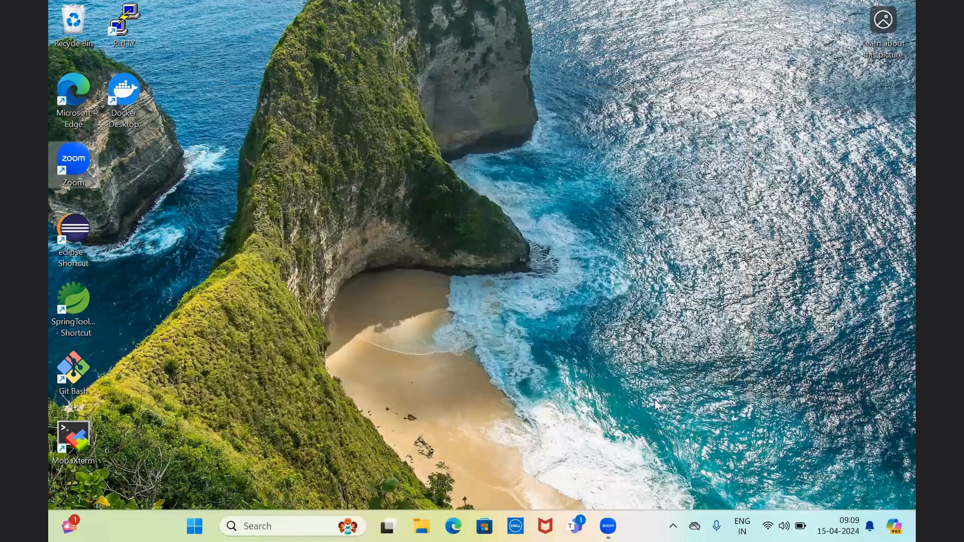
{"action": "left_click", "coordinate": [675, 525]}
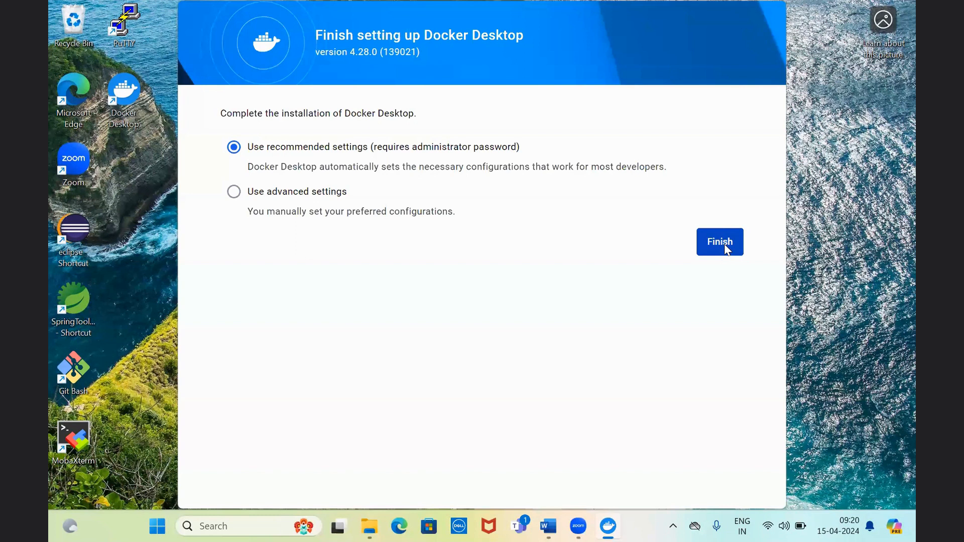
{"action": "left_click", "coordinate": [723, 246]}
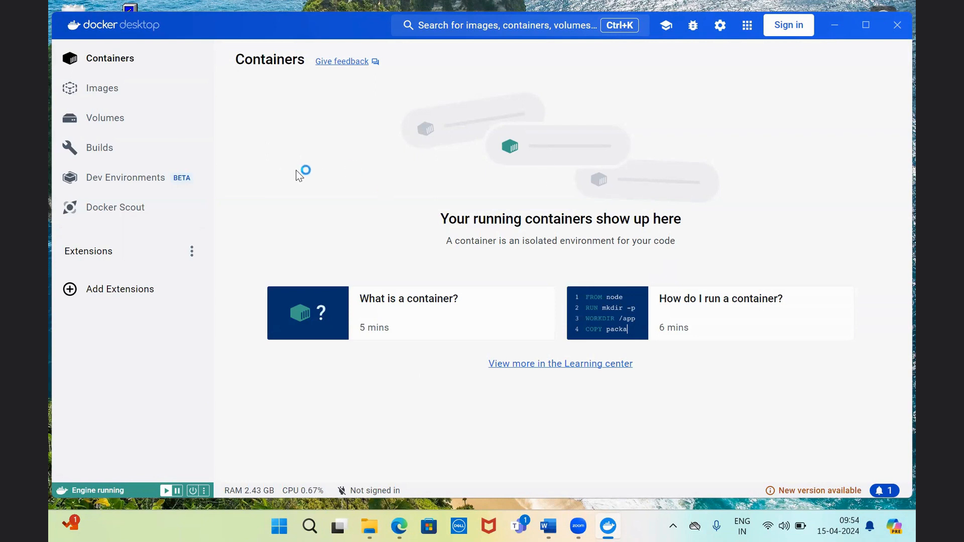
{"action": "left_click", "coordinate": [94, 96]}
{"action": "left_click", "coordinate": [112, 61]}
{"action": "left_click", "coordinate": [112, 93]}
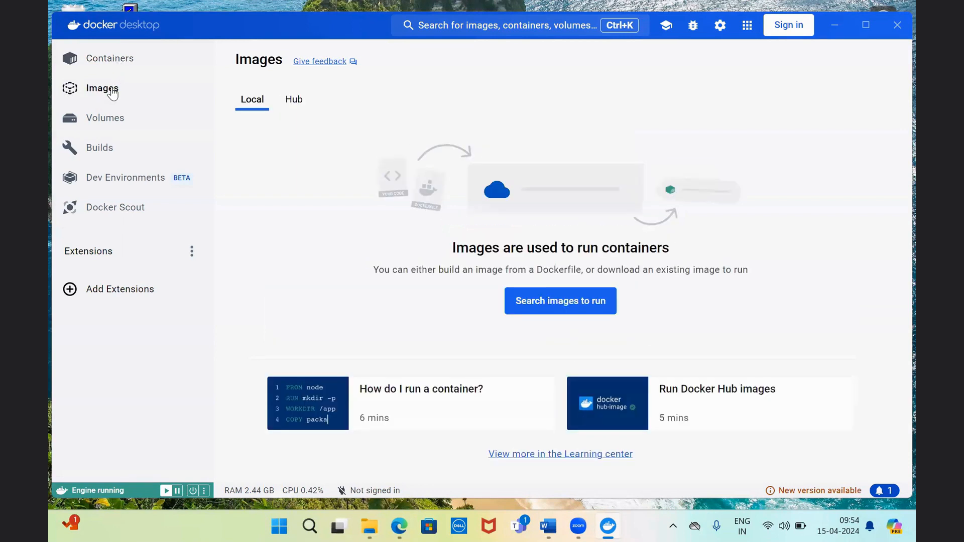
{"action": "left_click", "coordinate": [113, 122]}
{"action": "left_click", "coordinate": [110, 158]}
{"action": "left_click", "coordinate": [128, 179]}
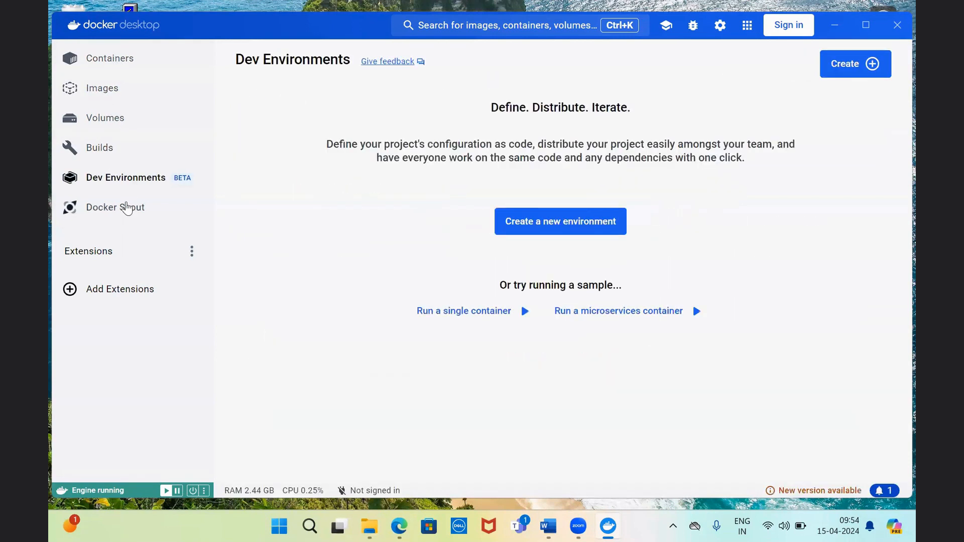
{"action": "left_click", "coordinate": [129, 208]}
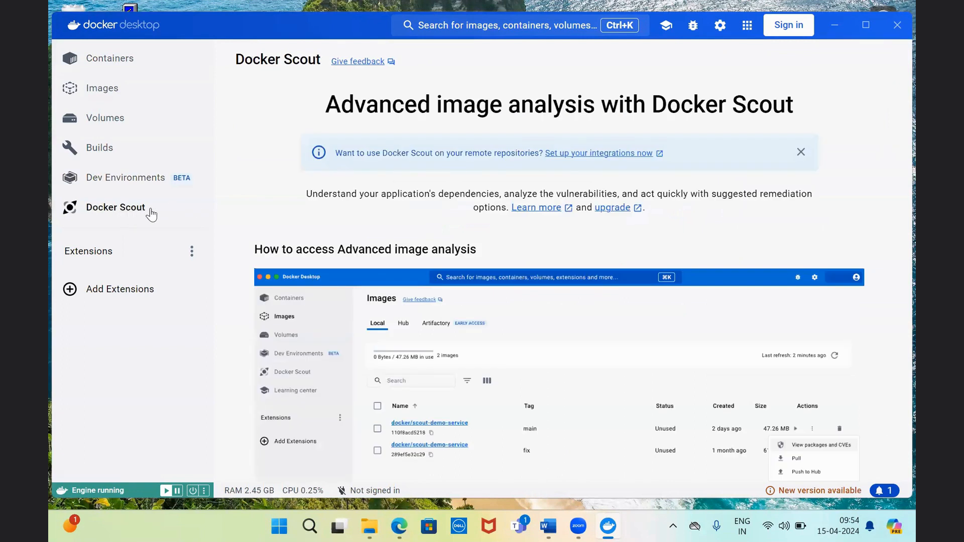
{"action": "left_click", "coordinate": [140, 291]}
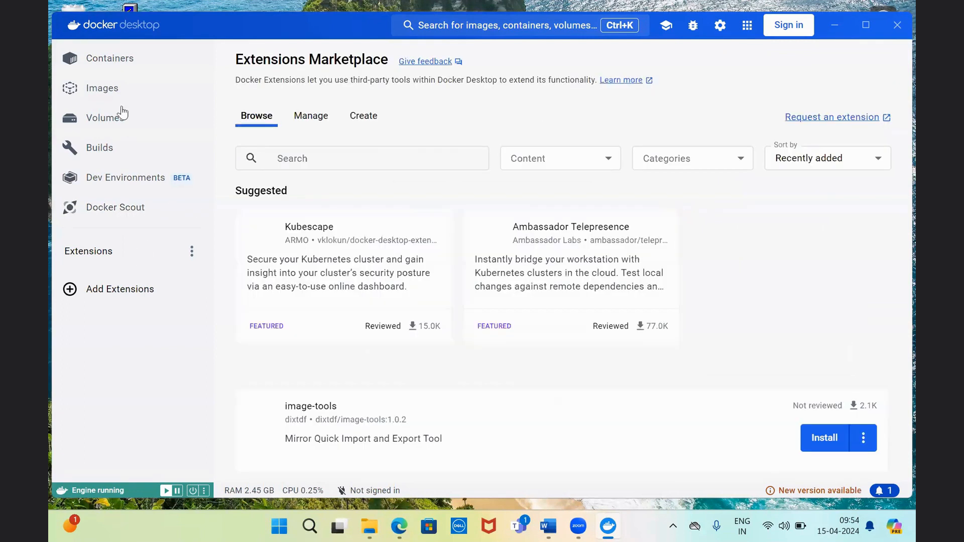
{"action": "left_click", "coordinate": [113, 69]}
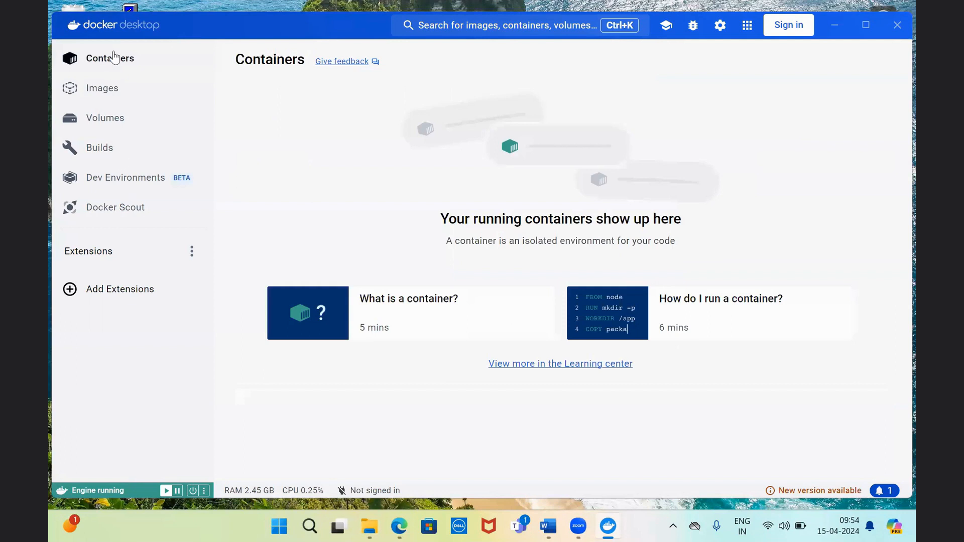